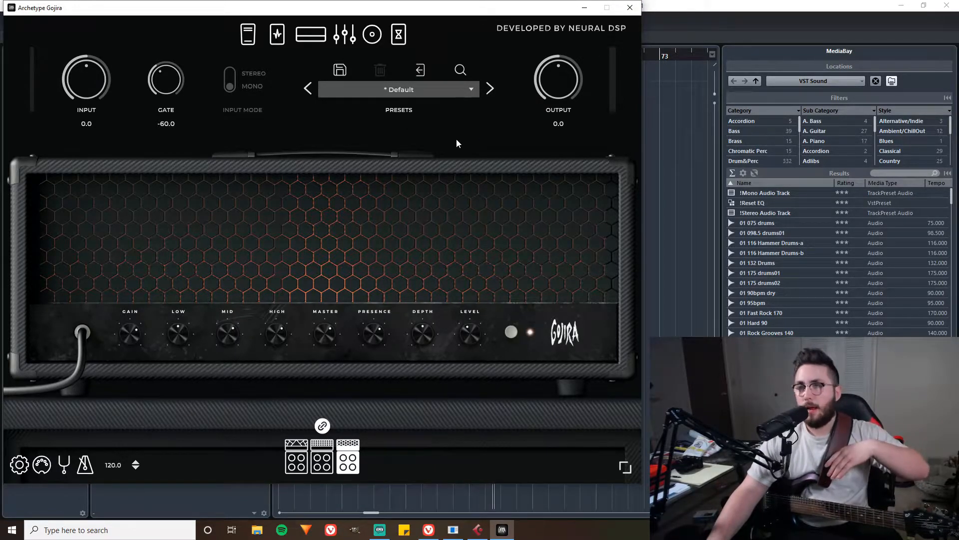
Step: View the WOW and octaver pedals and the four stompboxes, and return to the amp section
left_click(249, 35)
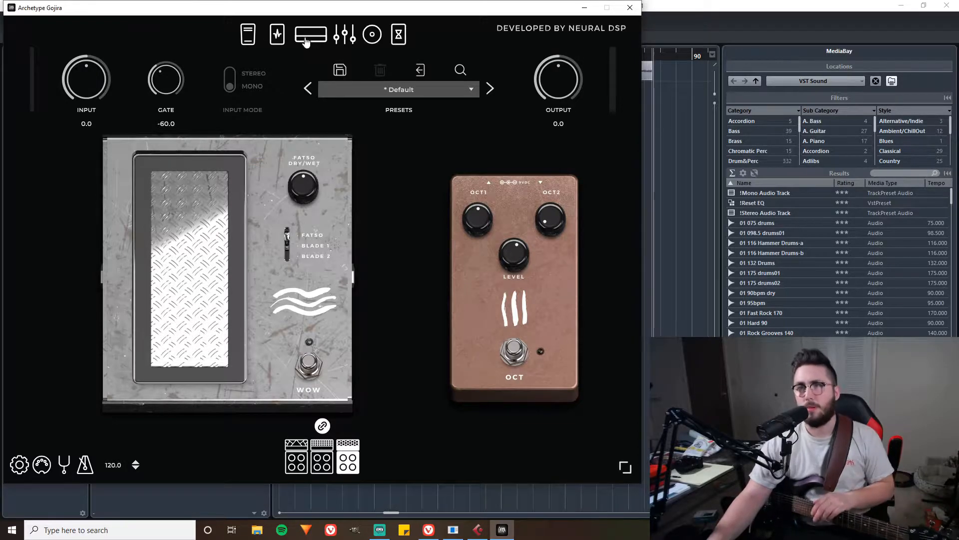
left_click(276, 31)
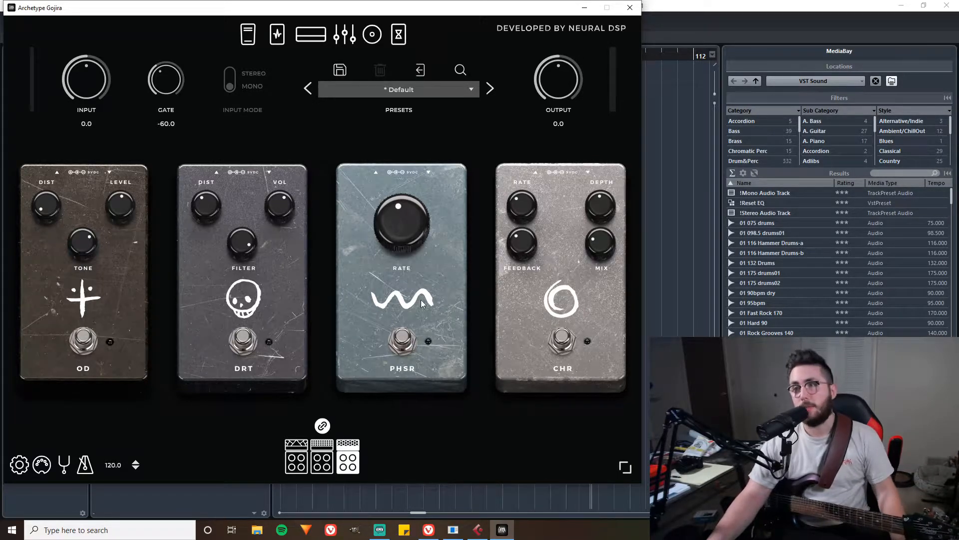
left_click(311, 34)
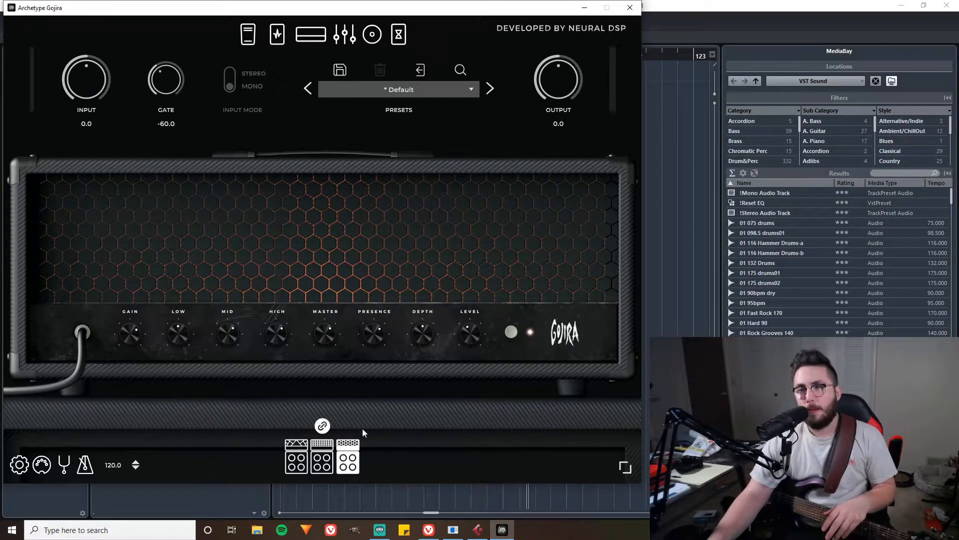
Step: Preview the block-grille and wooden amps, and try mismatched amp head and cabinet combinations with linking off
left_click(322, 462)
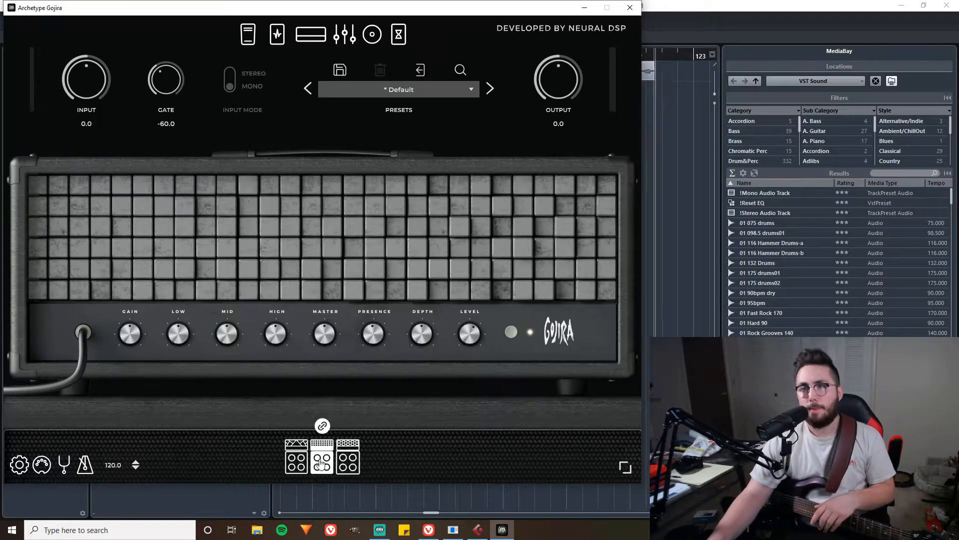
left_click(300, 465)
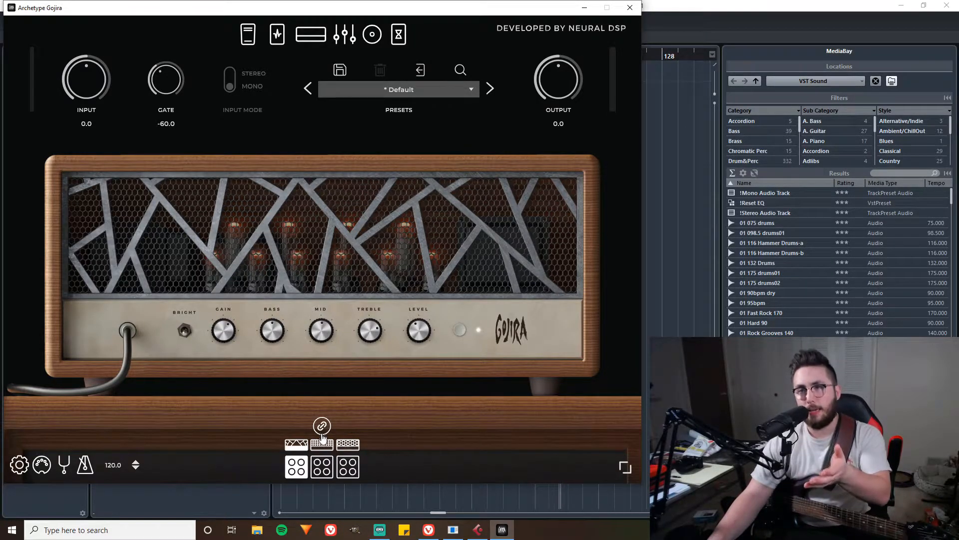
left_click(322, 470)
left_click(319, 445)
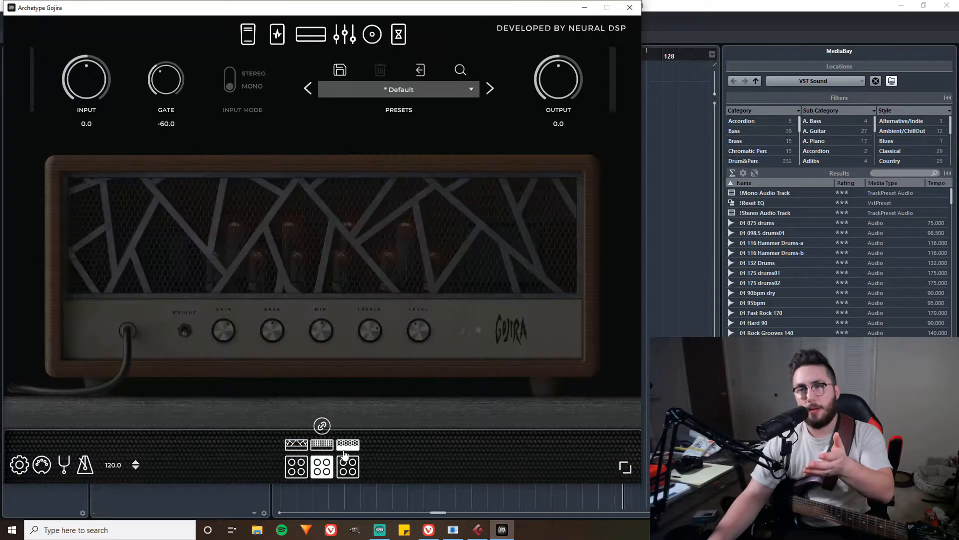
left_click(317, 445)
left_click(345, 467)
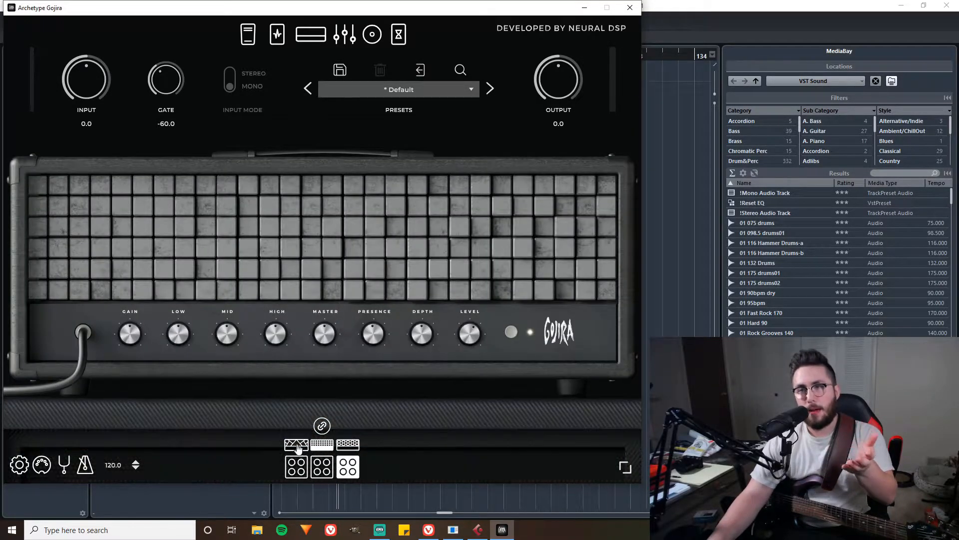
left_click(299, 445)
Step: Relink the amp heads to their cabinets and cycle through the matched rigs, ending on the wooden amp
left_click(322, 426)
left_click(322, 466)
left_click(348, 465)
left_click(321, 467)
left_click(297, 466)
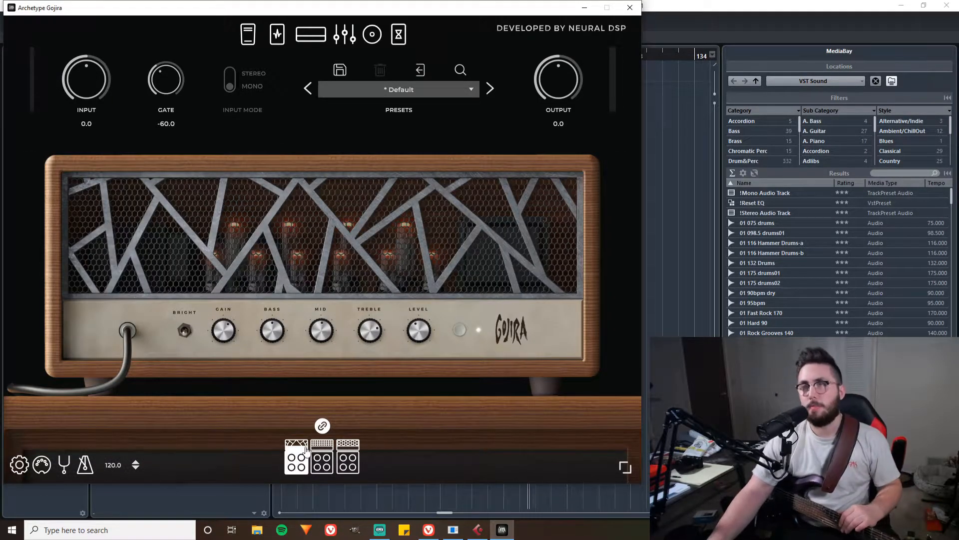
Step: View the nine-band equalizers of the different amps, ending on the hexagon-grille amp's equalizer
left_click(349, 38)
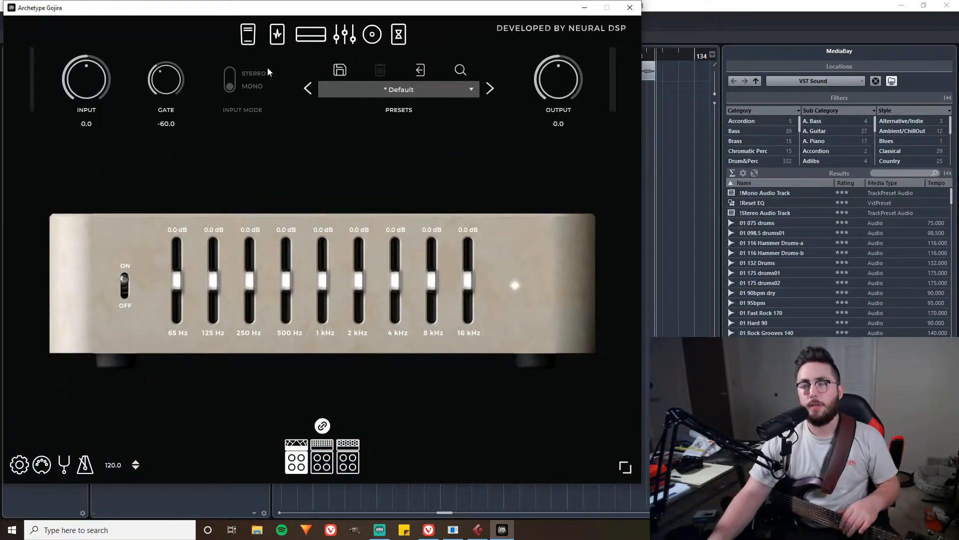
left_click(347, 458)
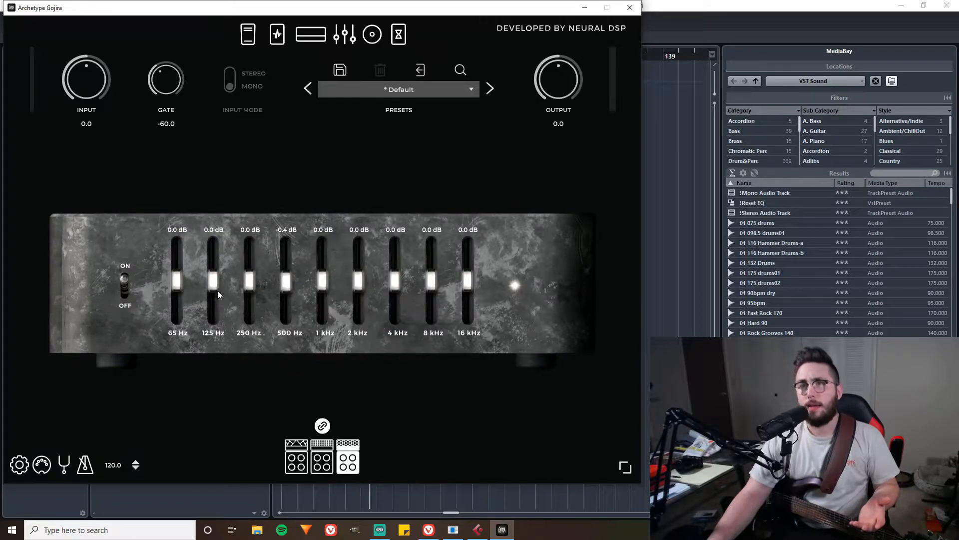
left_click(324, 460)
left_click(348, 457)
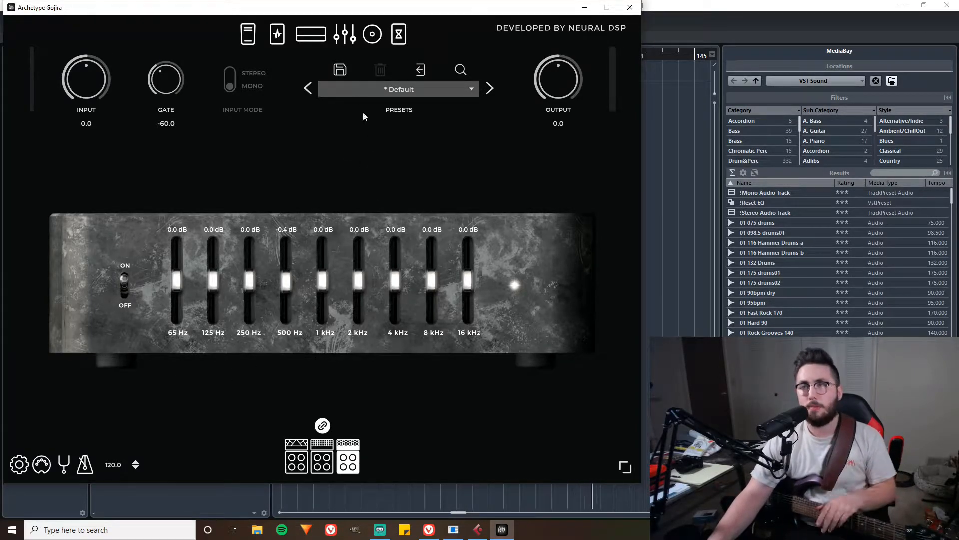
Step: View the cabinet section and examine the internal mic and custom IR options for the Dynamic 57 mic slot
left_click(372, 34)
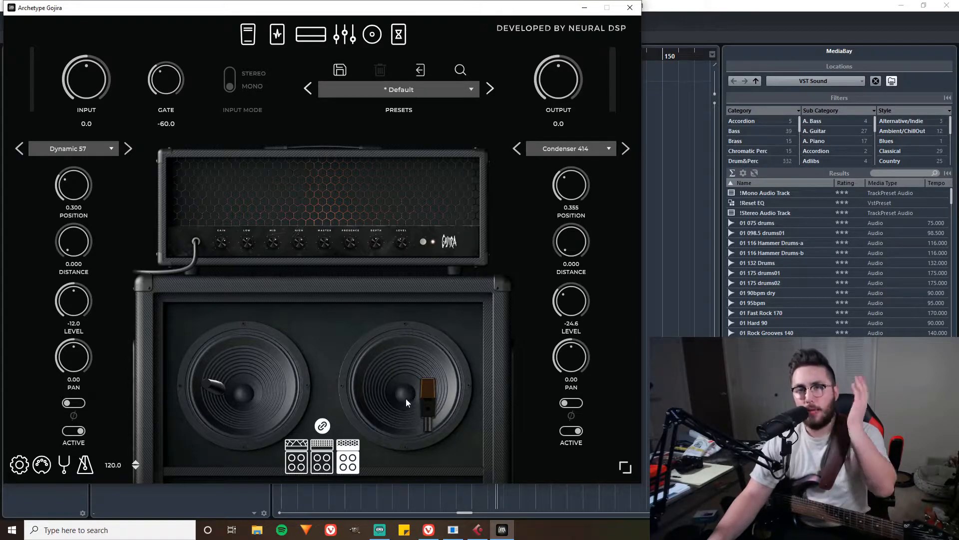
left_click(84, 147)
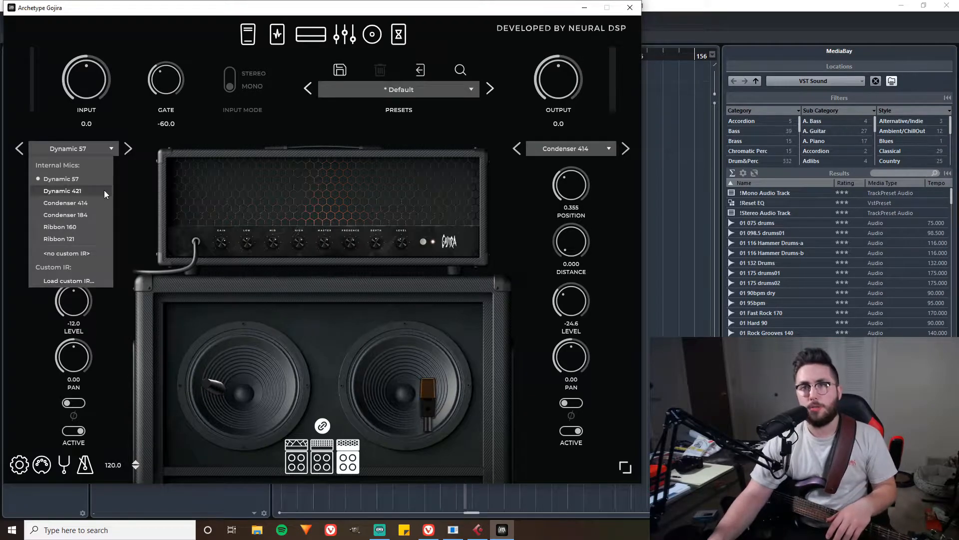
left_click(97, 146)
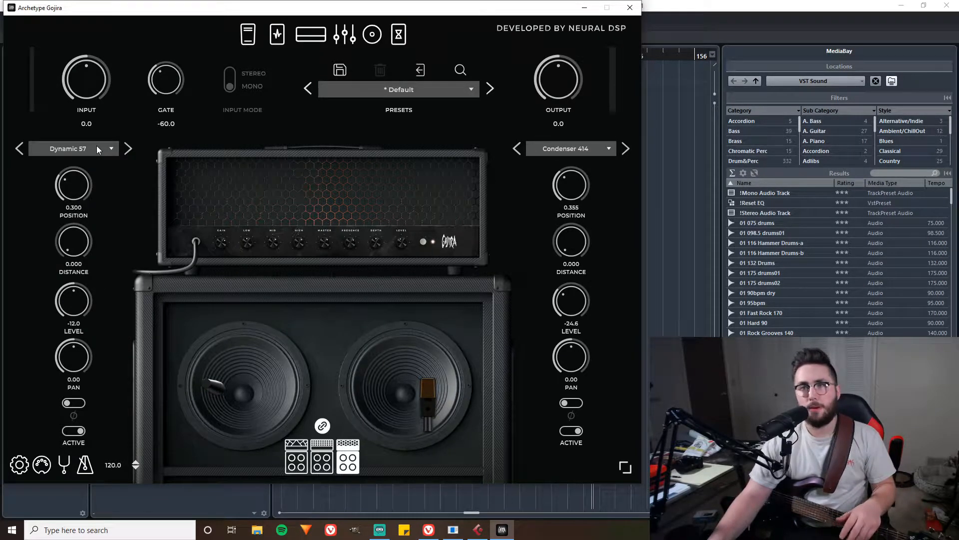
left_click(98, 147)
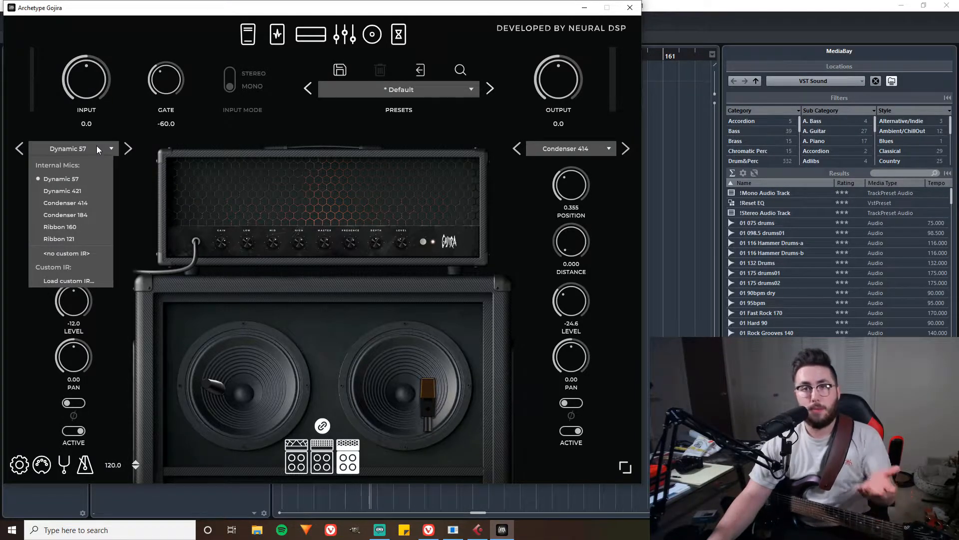
left_click(97, 147)
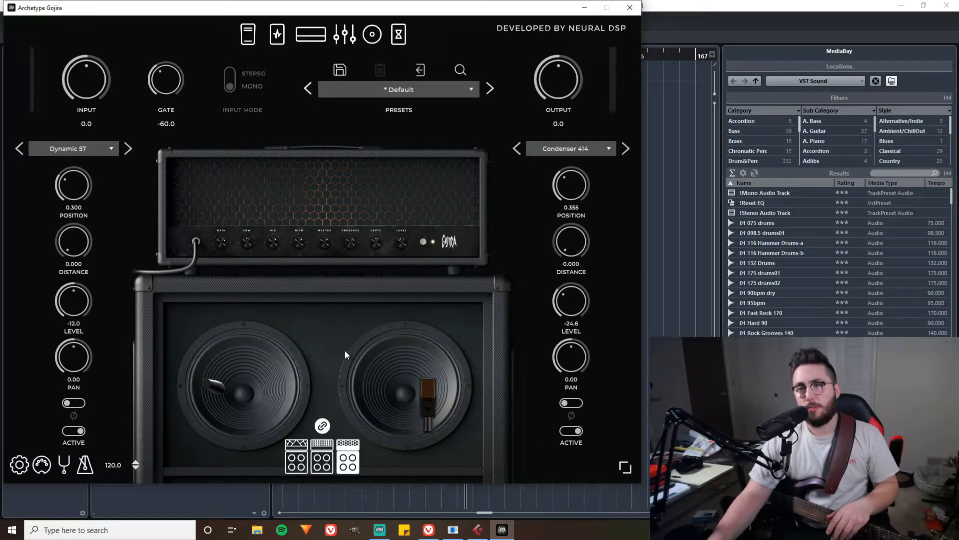
Step: View the delay and reverb pedals and return to the hexagon-grille amp head
left_click(398, 42)
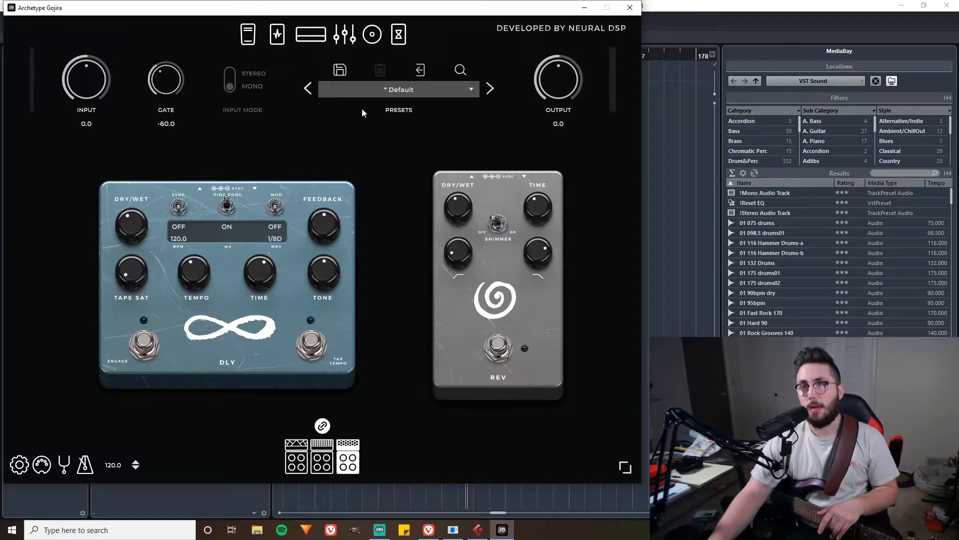
left_click(310, 44)
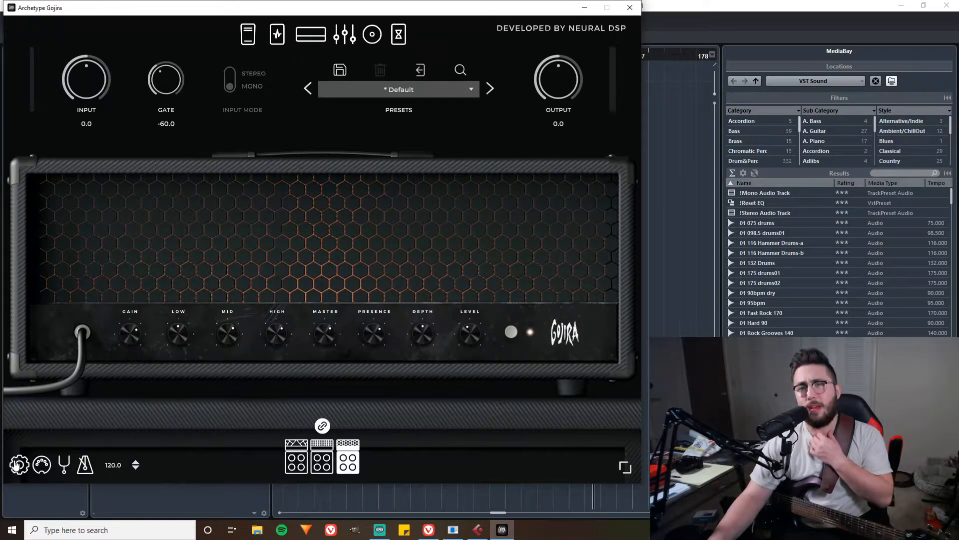
left_click(42, 466)
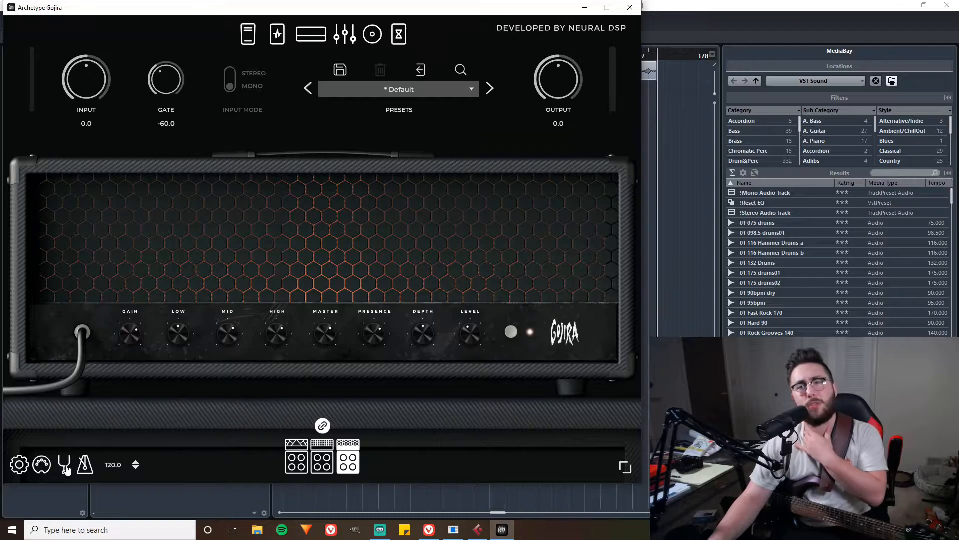
left_click(471, 191)
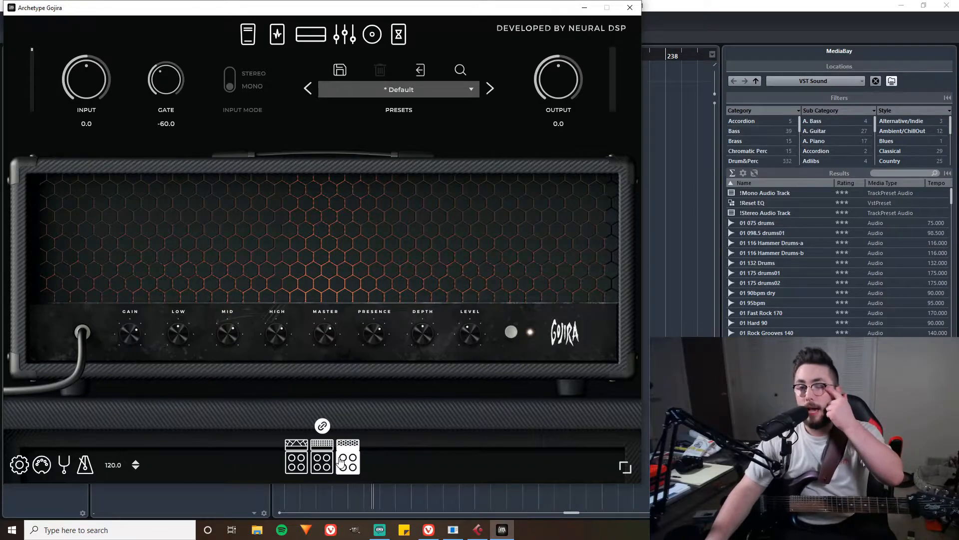
Step: Switch to the block-grille amp and on to the wooden amp, and raise the wooden amp's Level
left_click(323, 463)
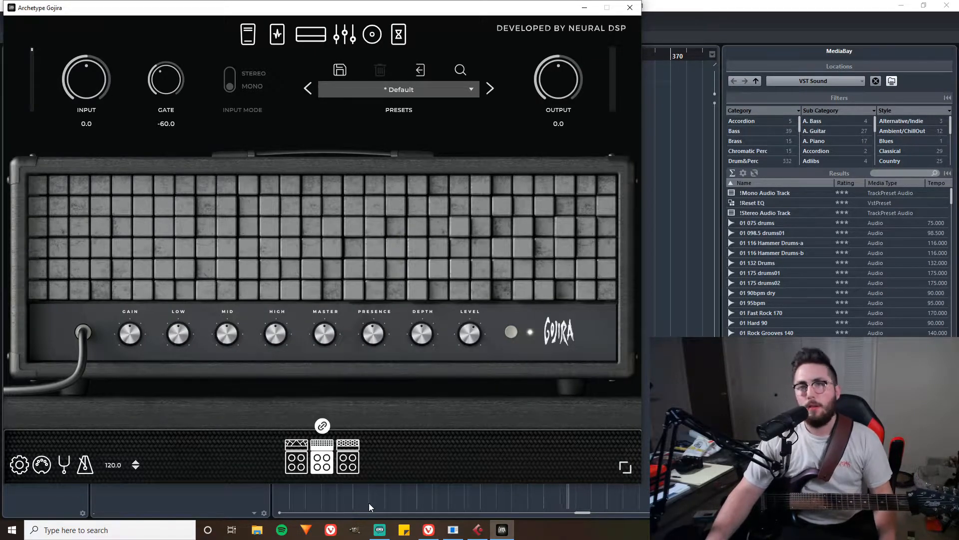
left_click(296, 469)
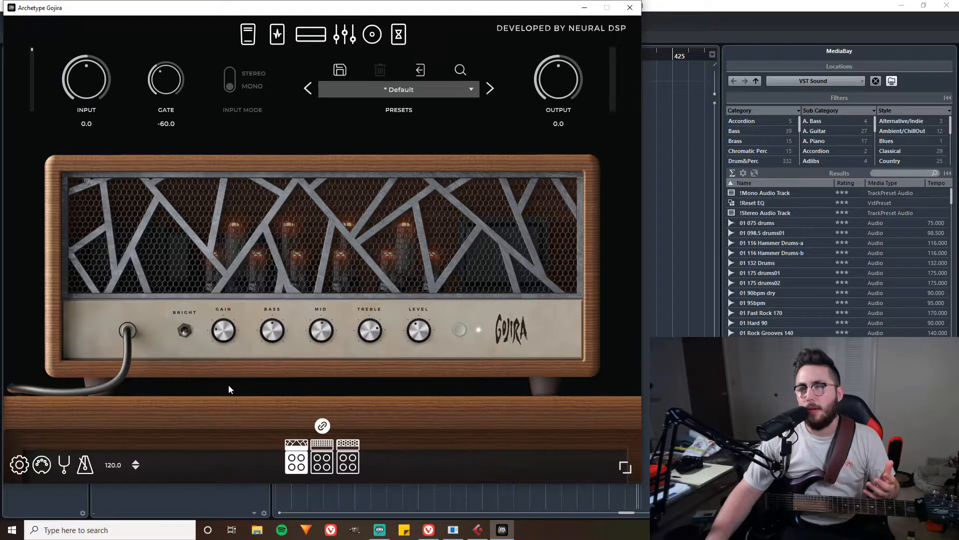
left_click_drag(424, 311, 430, 299)
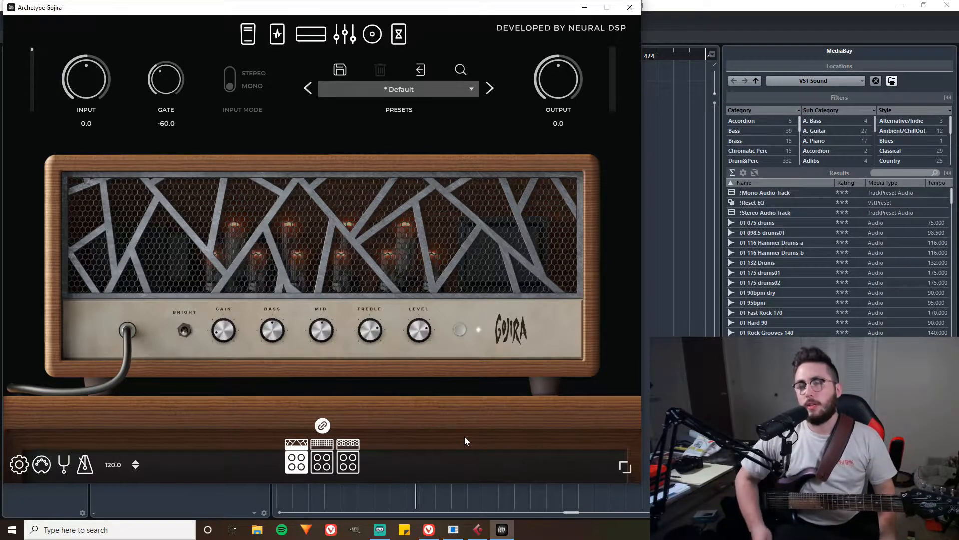
Step: Select the hexagon-grille amp again and engage the OCT pedal
left_click(356, 463)
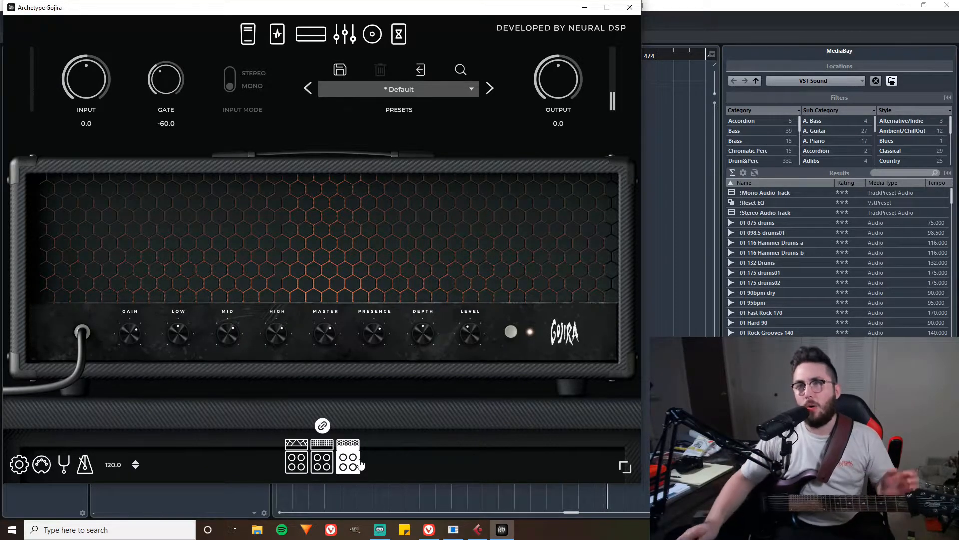
left_click(248, 35)
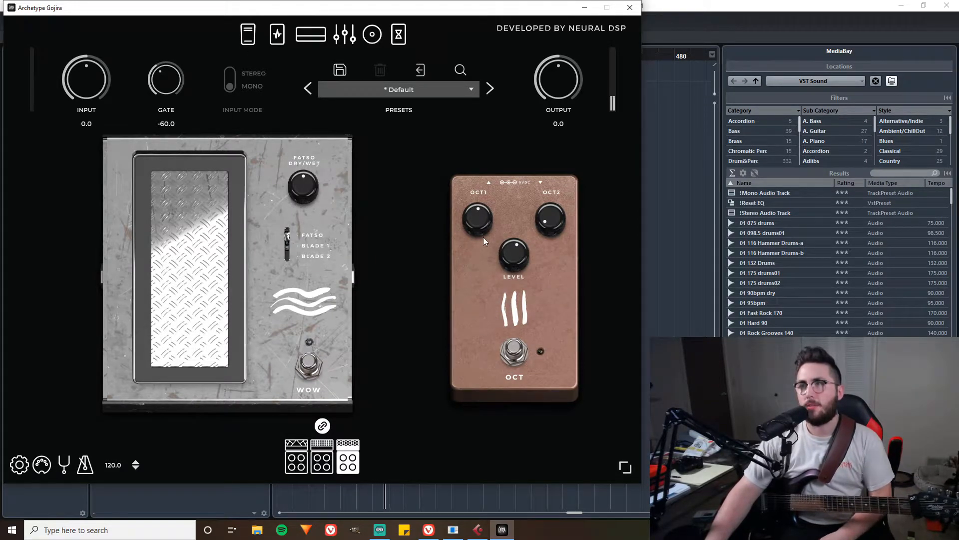
left_click(513, 355)
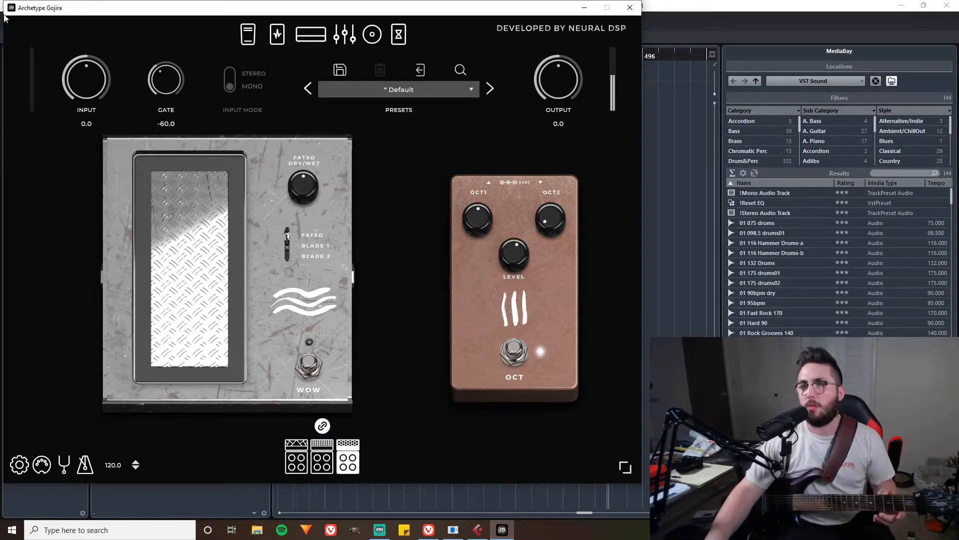
Step: Try higher and lower OCT1 amounts on the octaver, and bypass the OCT pedal
left_click_drag(470, 223, 472, 202)
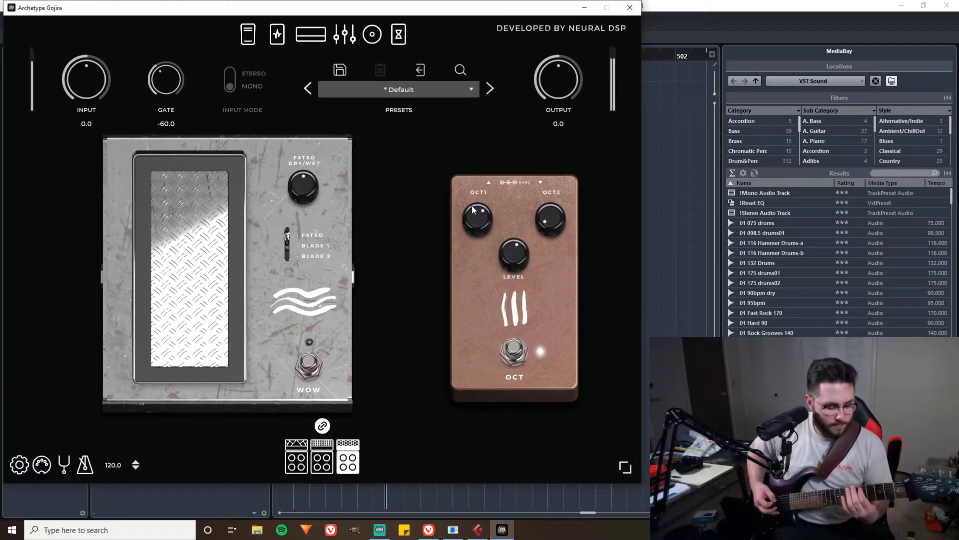
left_click_drag(472, 205, 473, 261)
left_click_drag(479, 182, 481, 164)
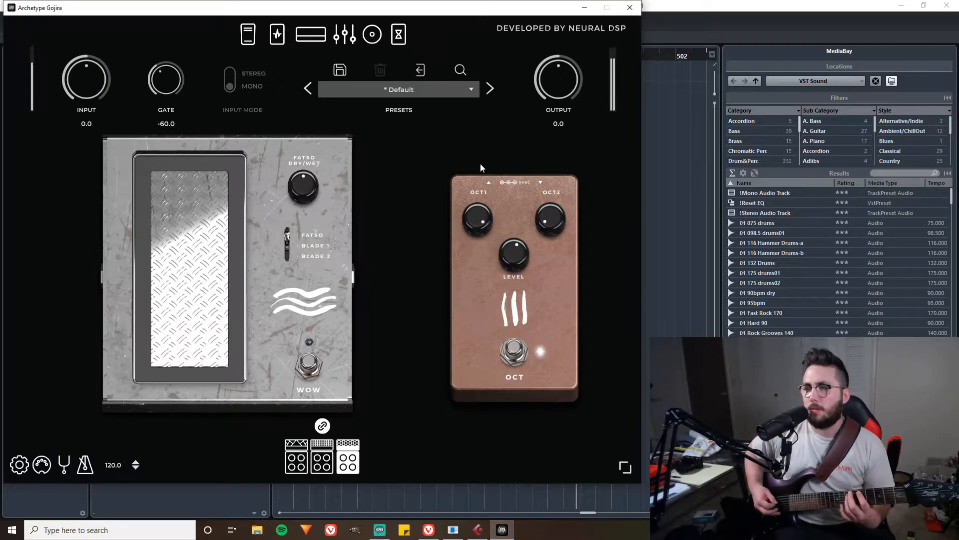
left_click_drag(480, 163, 466, 379)
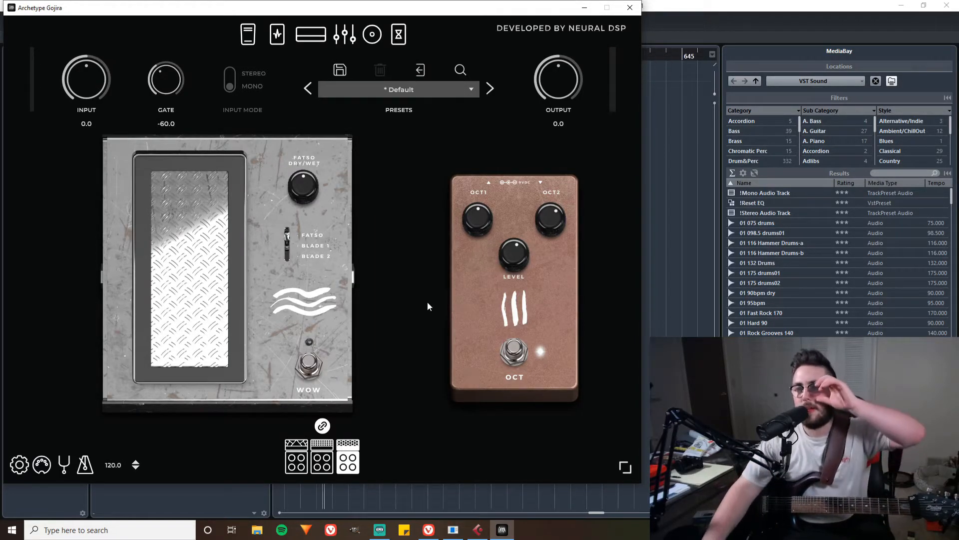
left_click(494, 364)
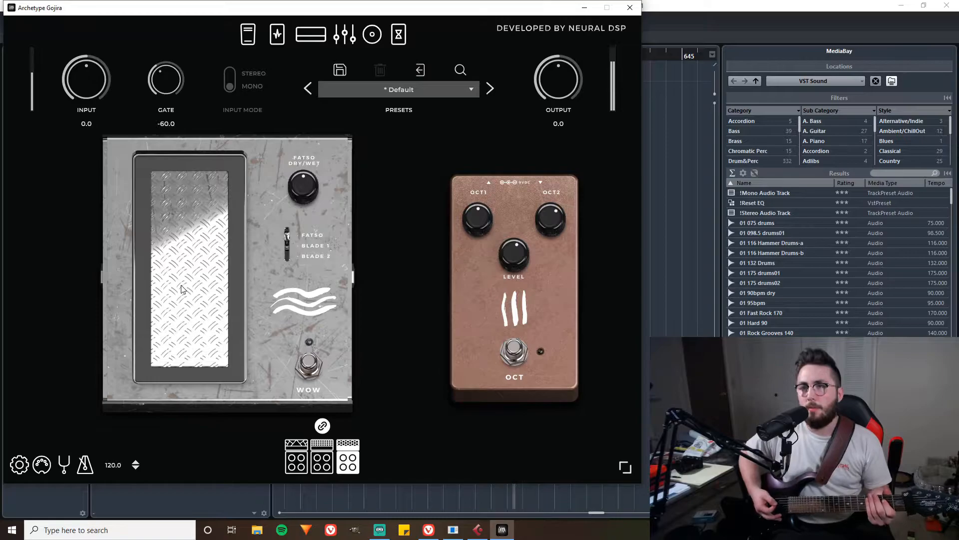
Step: Engage the WOW pedal and sweep its treadle through the full range and back
left_click(310, 360)
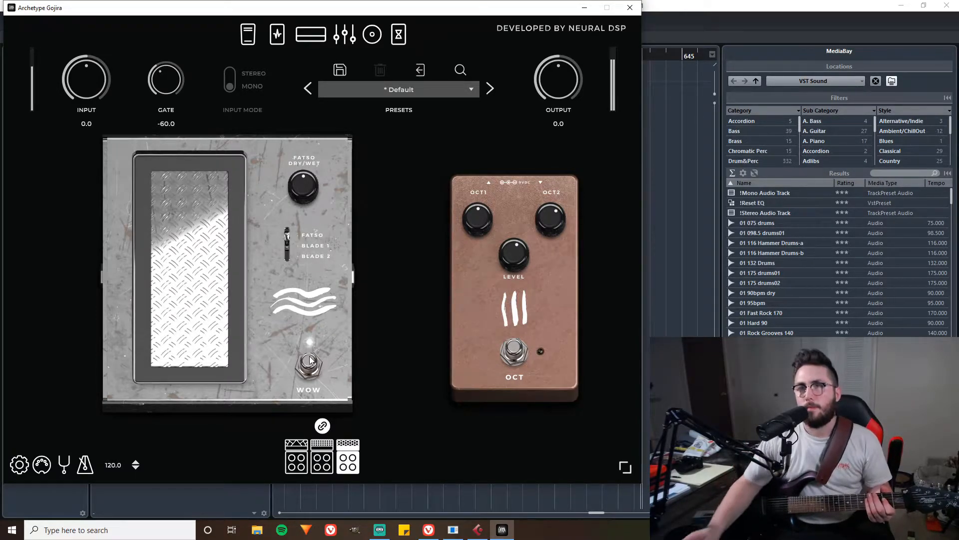
mouse_move(167, 213)
left_mouse_down()
mouse_move(195, 31)
mouse_move(180, 231)
mouse_move(190, 73)
left_mouse_up()
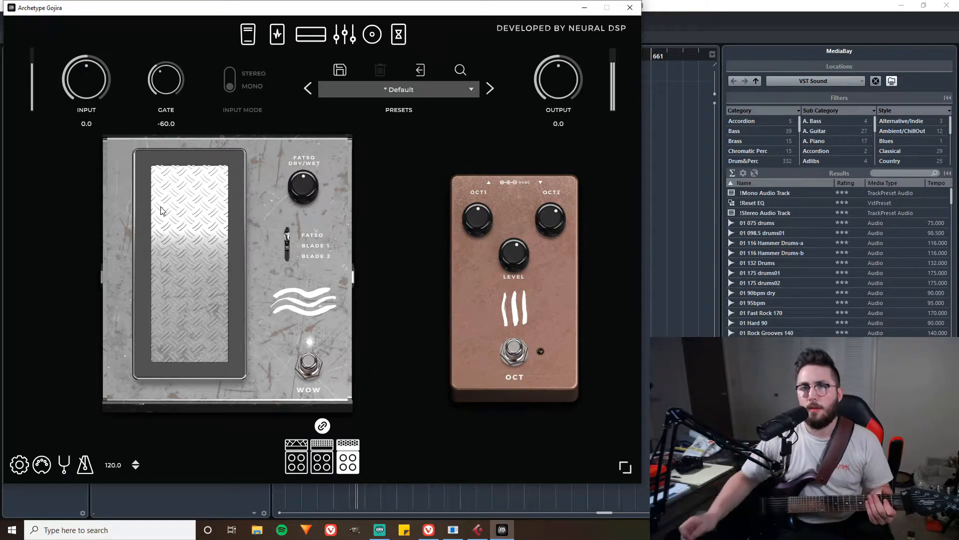
mouse_move(161, 210)
left_mouse_down()
mouse_move(153, 396)
mouse_move(191, 165)
mouse_move(180, 518)
mouse_move(205, 164)
mouse_move(157, 506)
left_mouse_up()
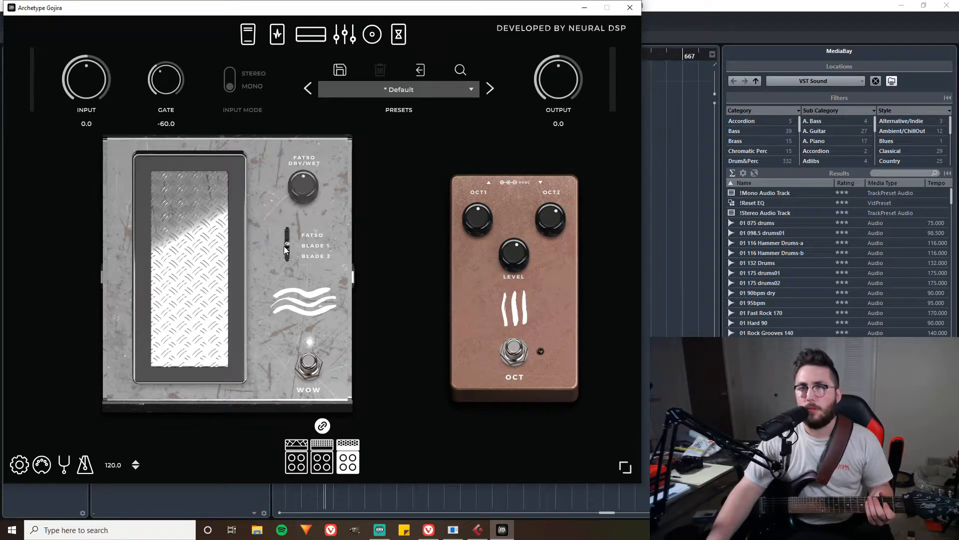
Step: Set the WOW pedal's mode to Fatso and move its treadle to the opposite end
left_click_drag(284, 271, 294, 211)
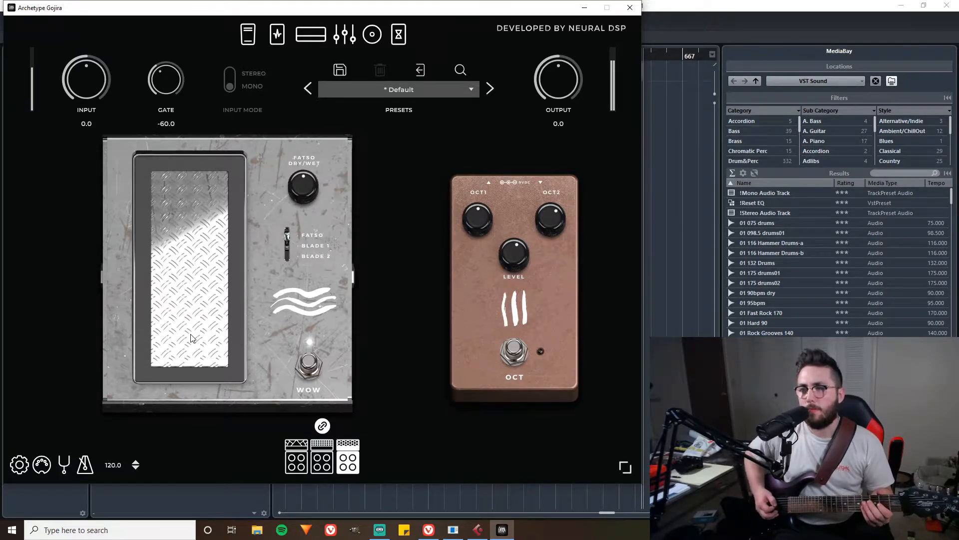
left_click_drag(189, 316, 225, 8)
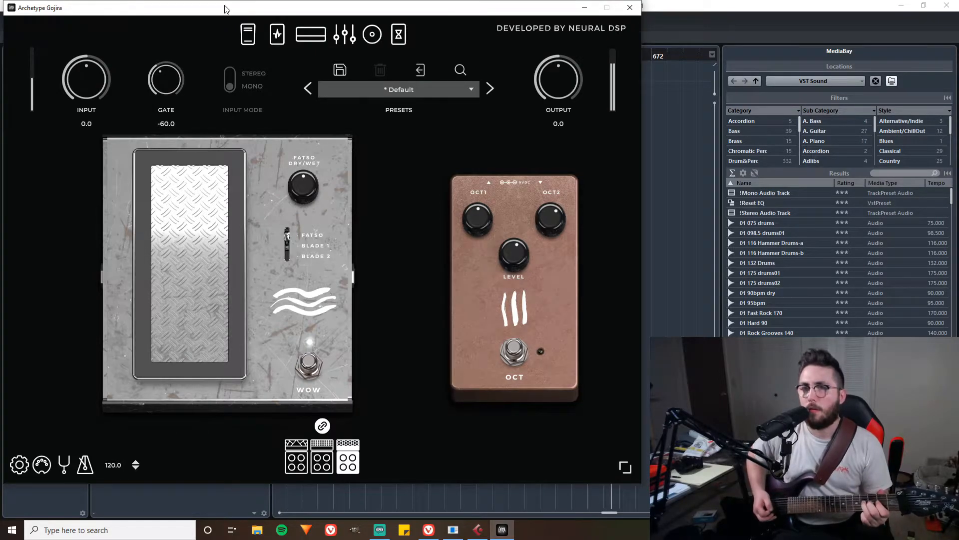
Step: Set the WOW pedal's mode to Blade 1 and sweep its treadle to both ends of its travel
left_click(170, 334)
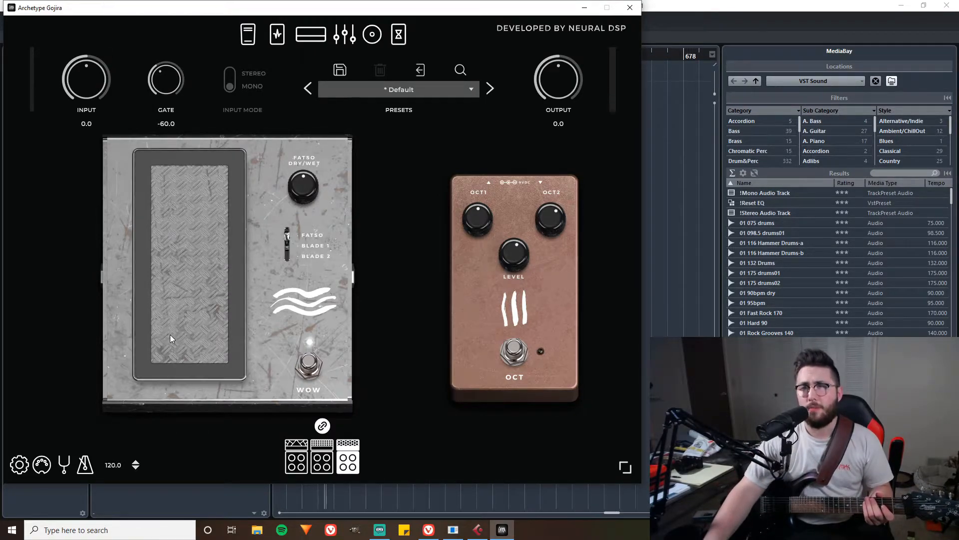
left_click(291, 243)
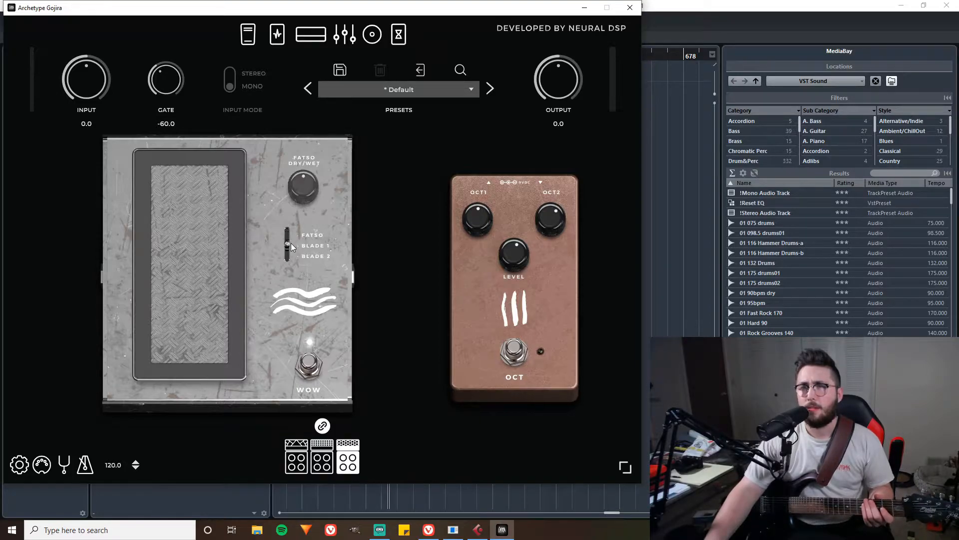
left_click(192, 282)
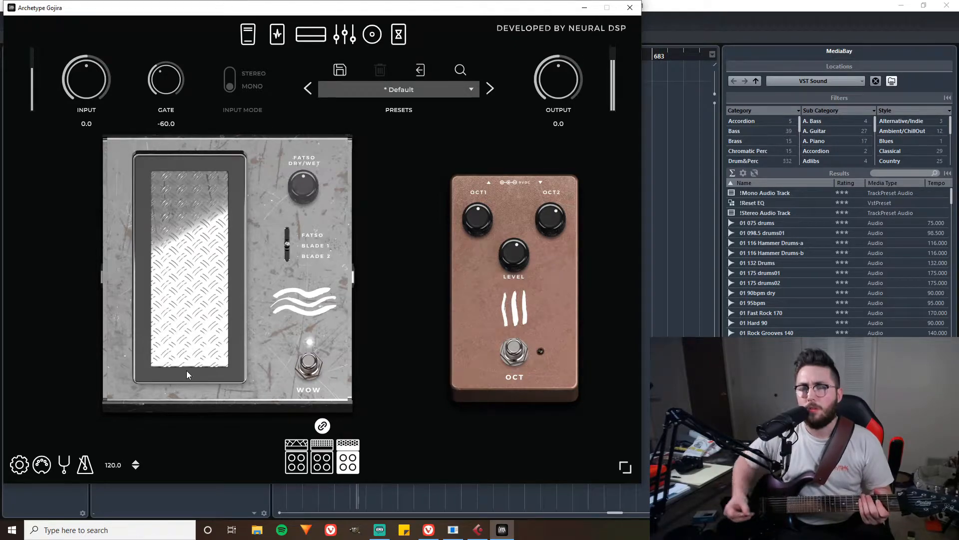
left_click_drag(194, 331, 208, 40)
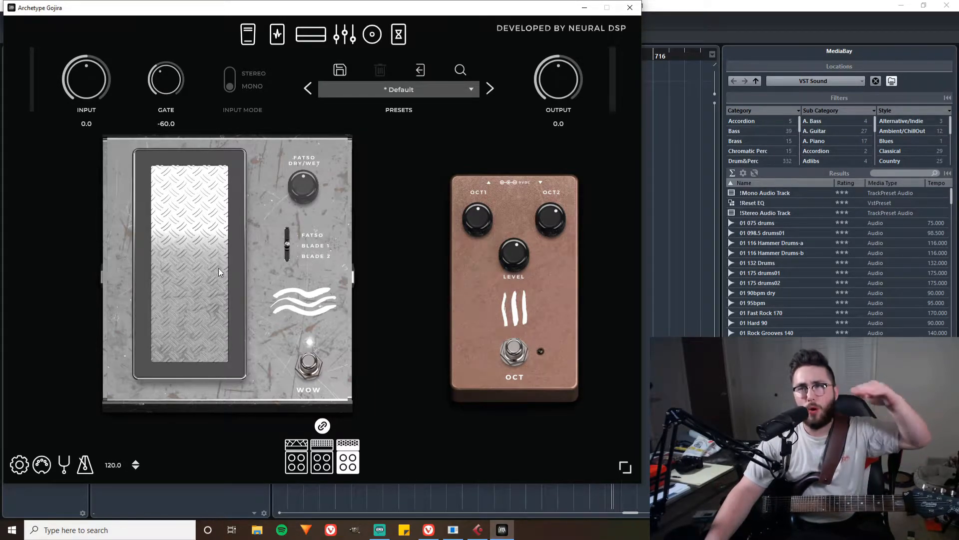
Step: Return the WOW pedal's mode to Fatso, sweep its treadle down and back up, and bypass the pedal
left_click(289, 244)
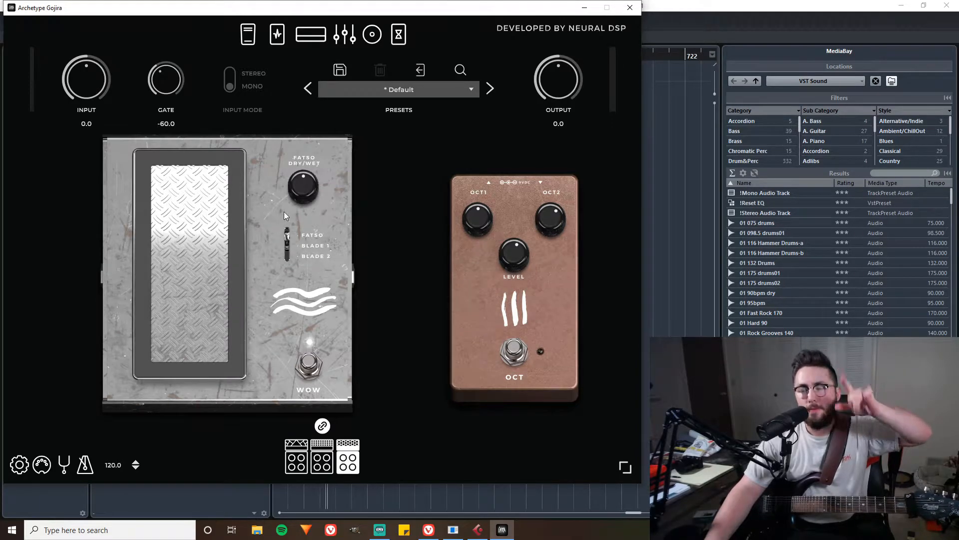
left_click_drag(226, 239, 121, 538)
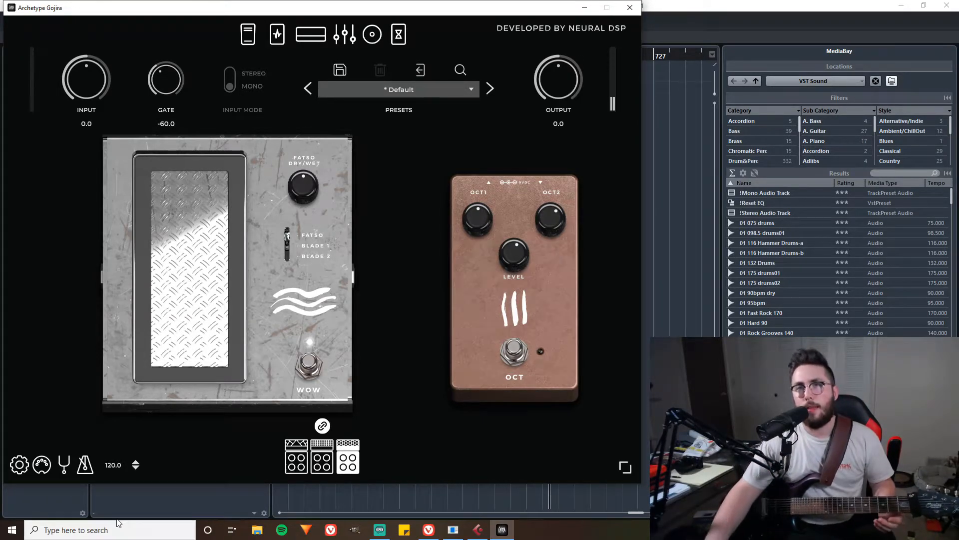
left_click(182, 156)
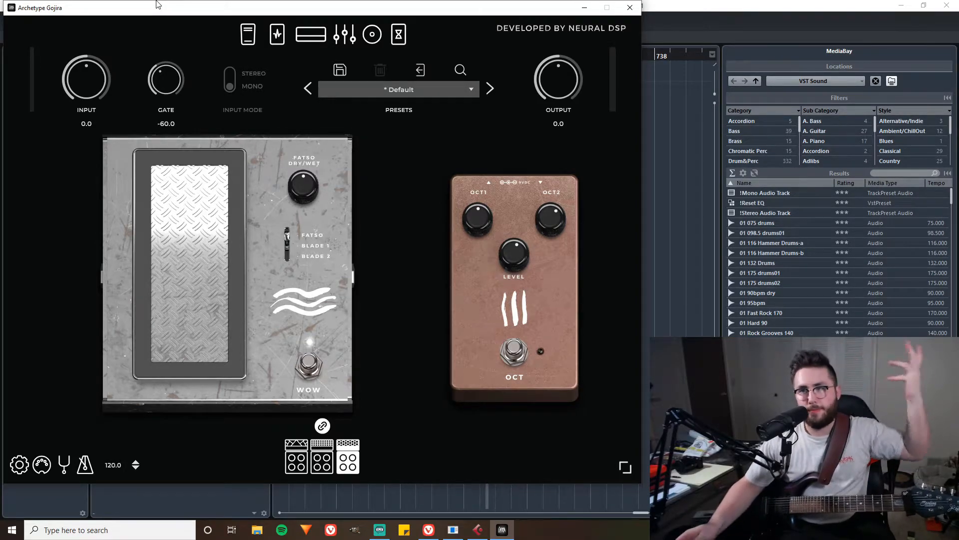
left_click(306, 362)
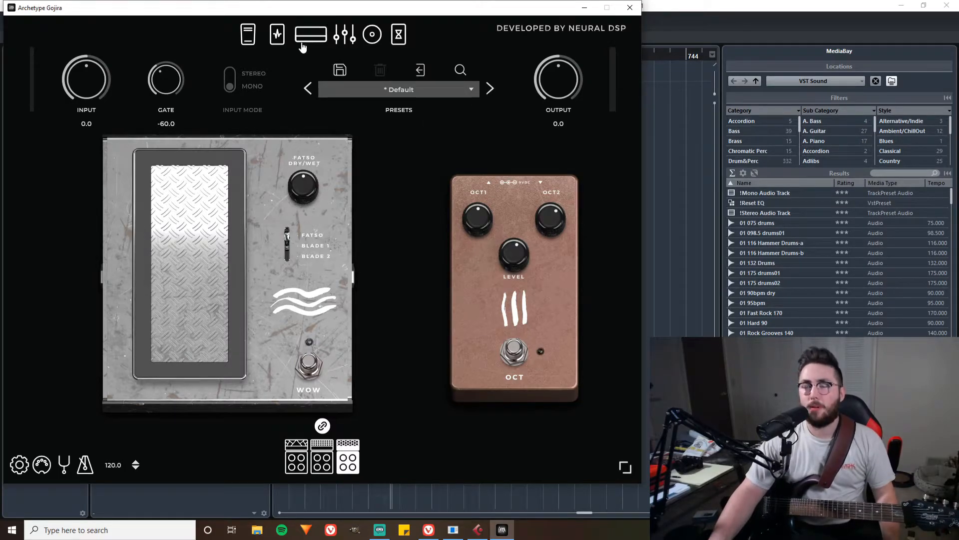
Step: Show the overdrive, distortion, phaser and chorus pedals, then raise the OD pedal's level and slightly adjust its tone
left_click(277, 35)
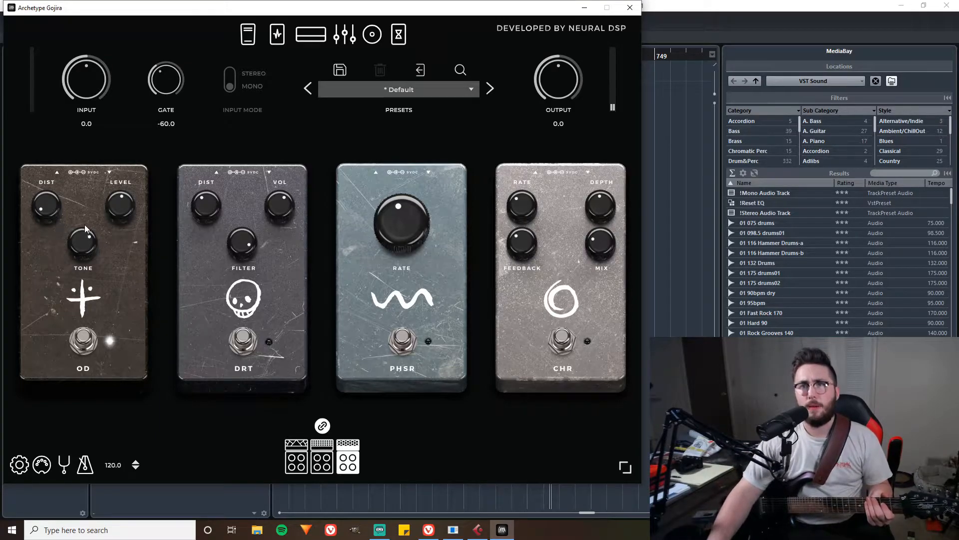
left_click_drag(129, 199, 150, 52)
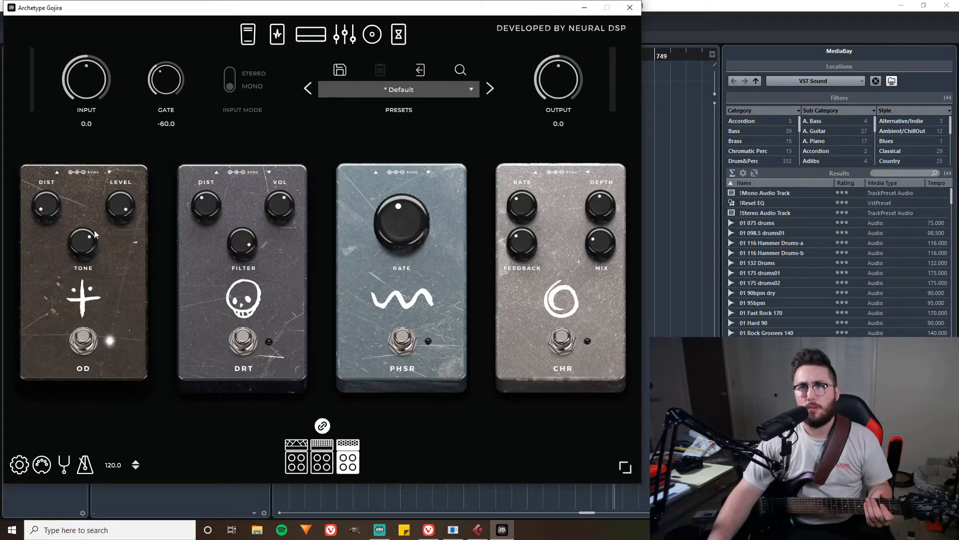
left_click_drag(88, 243, 89, 238)
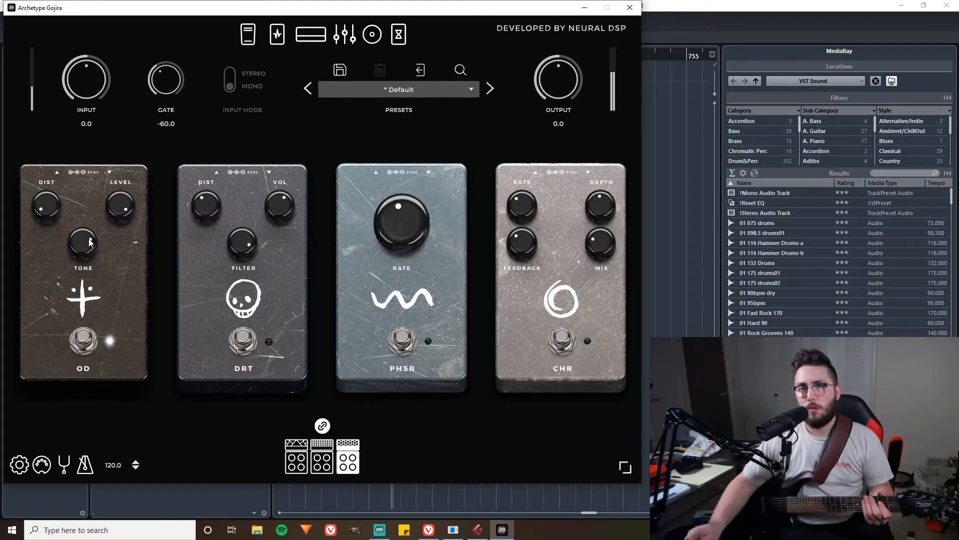
Step: Compare the sound with the OD pedal bypassed and engaged several times, ending with the pedal bypassed
left_click(91, 339)
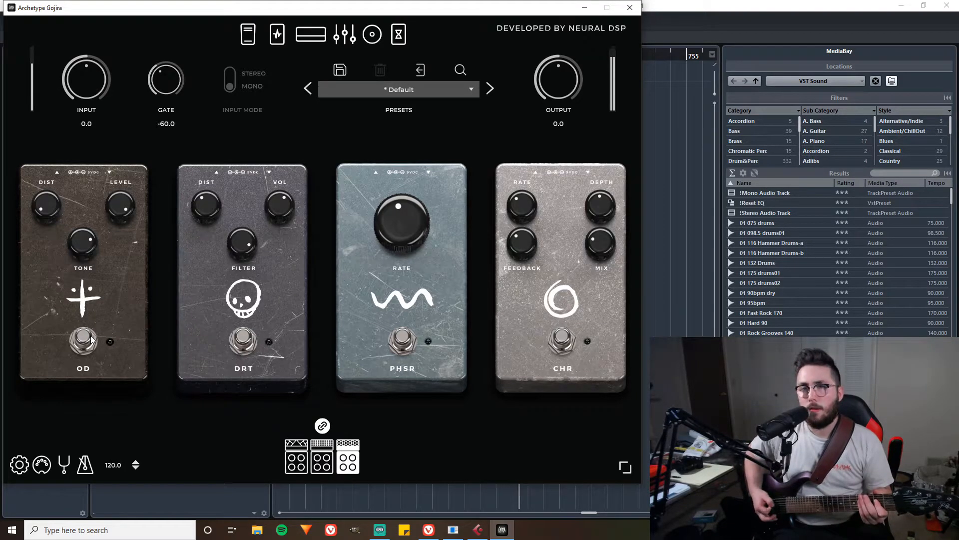
left_click(83, 337)
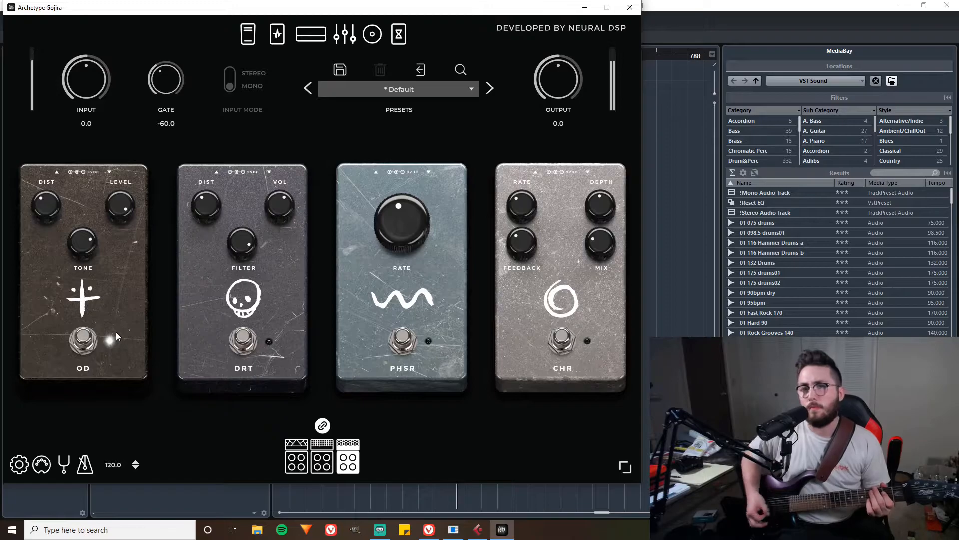
left_click(88, 337)
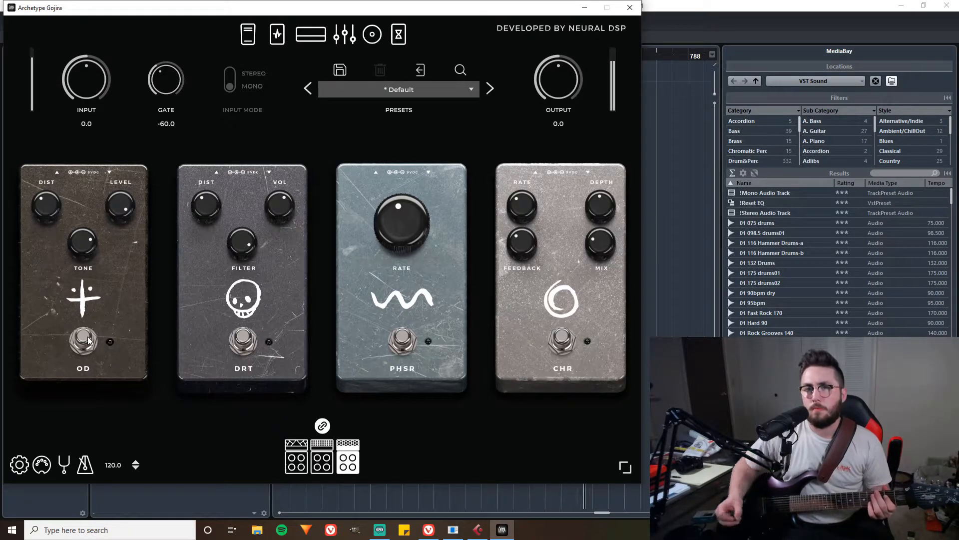
left_click(88, 340)
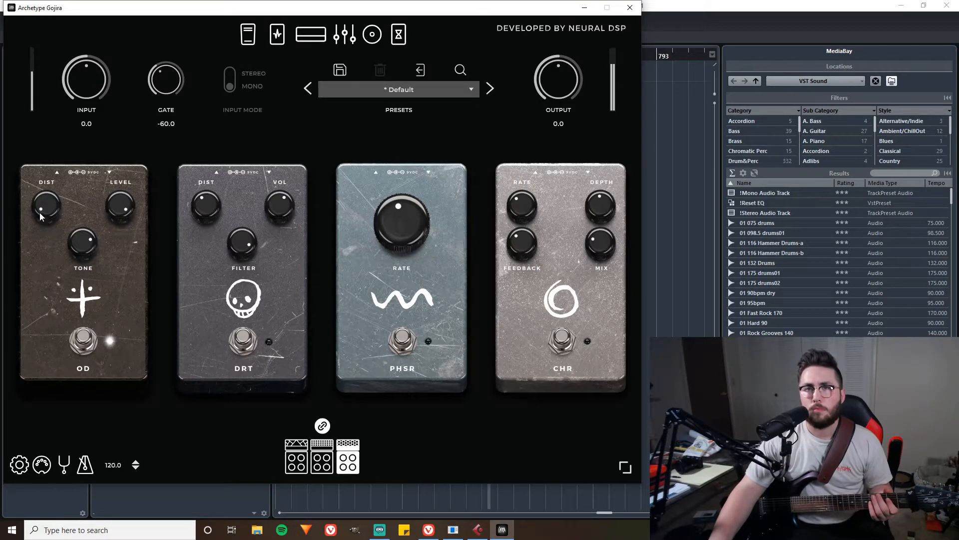
left_click(85, 334)
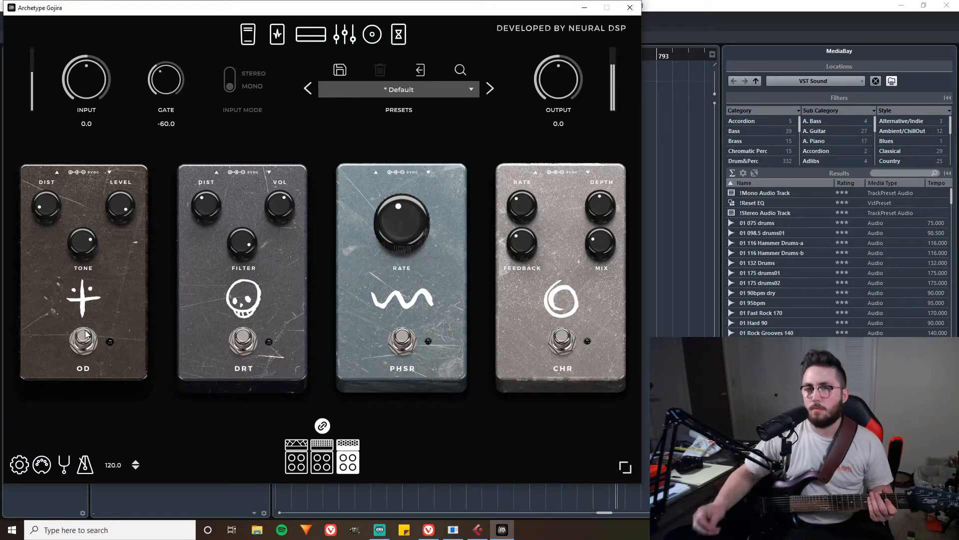
left_click(85, 334)
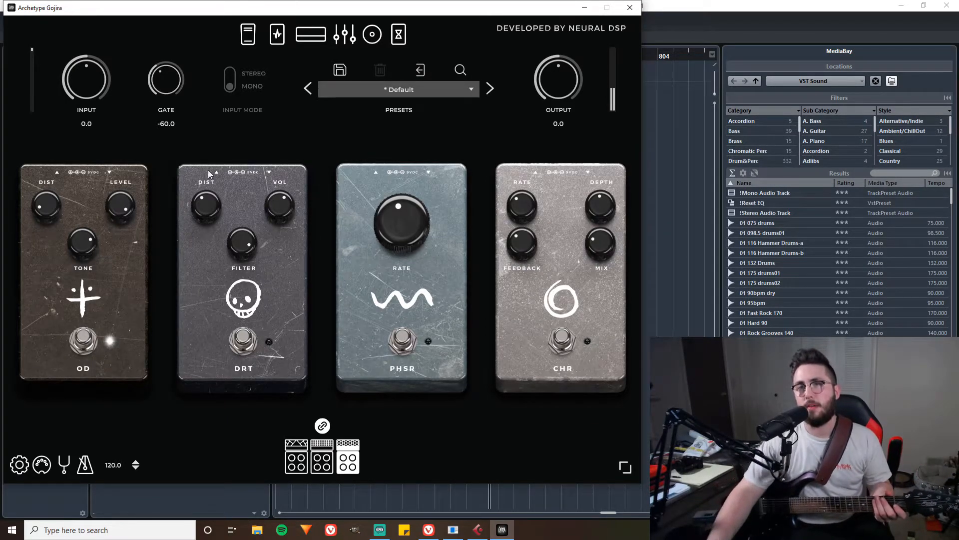
left_click(84, 339)
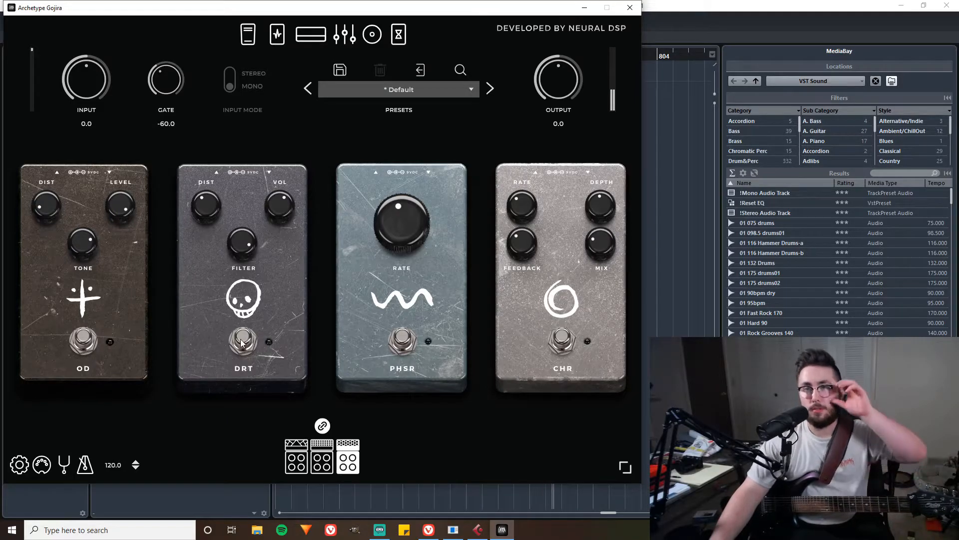
Step: Engage and bypass the DRT pedal on the hexagon-grille amp, and repeat the comparison on the first amp
left_click(243, 342)
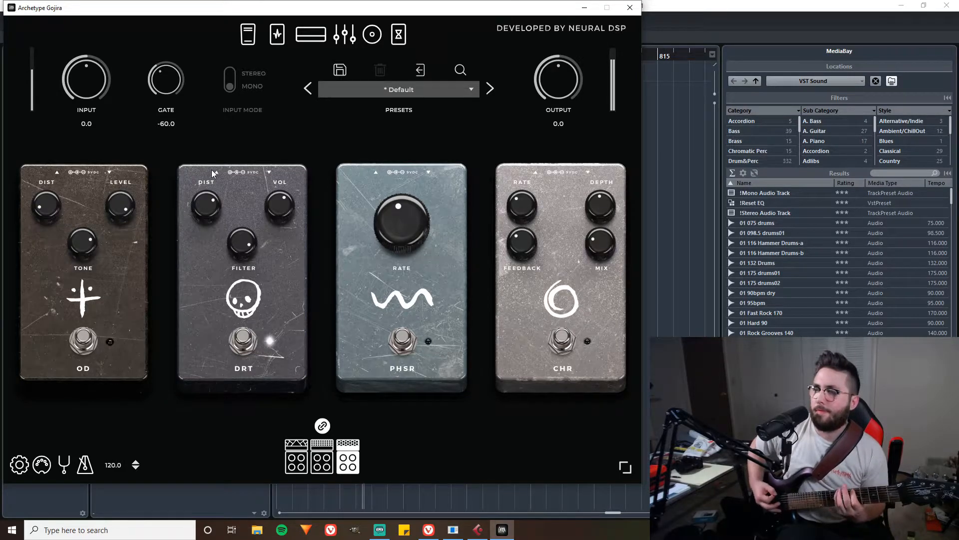
left_click(243, 341)
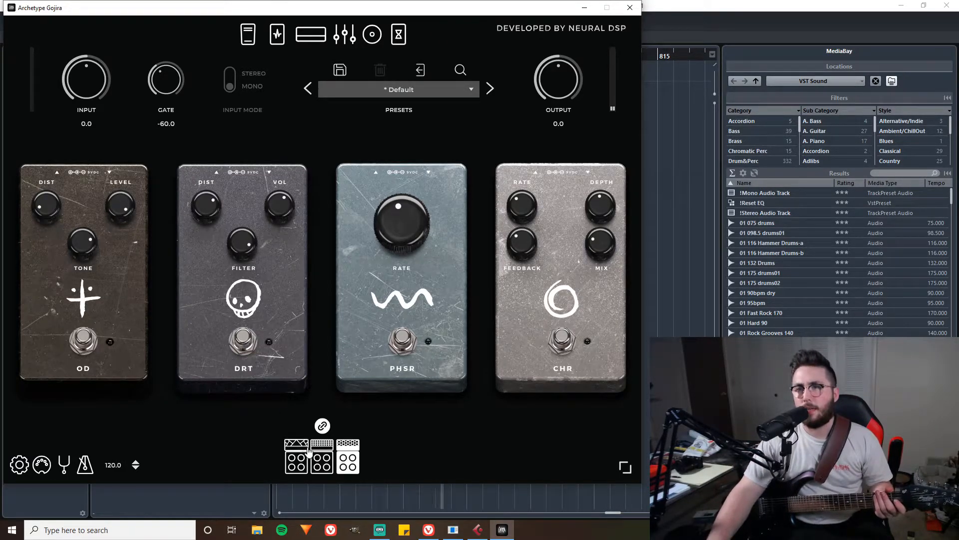
left_click(247, 347)
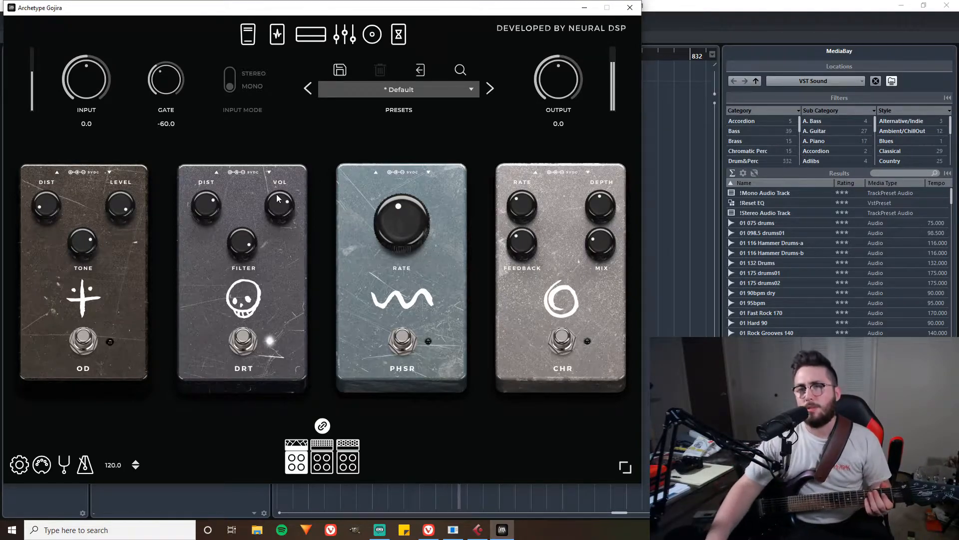
left_click(244, 340)
Step: Select the middle amp and compare its sound with the DRT pedal engaged and bypassed
left_click(324, 460)
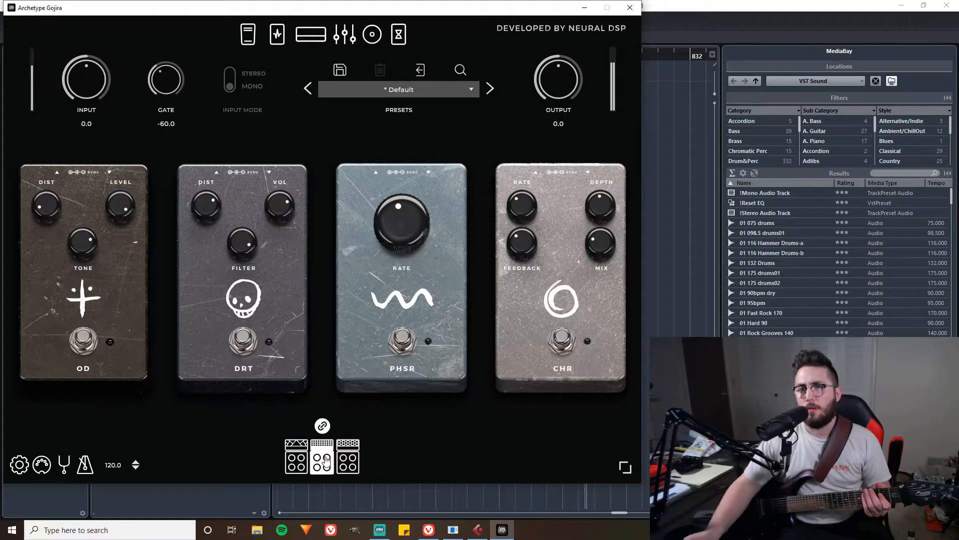
left_click(243, 342)
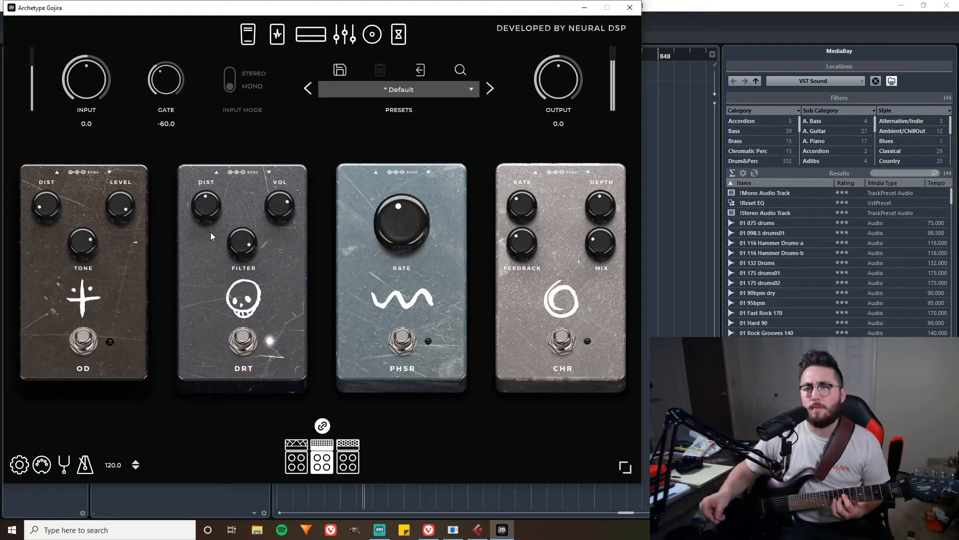
left_click(253, 339)
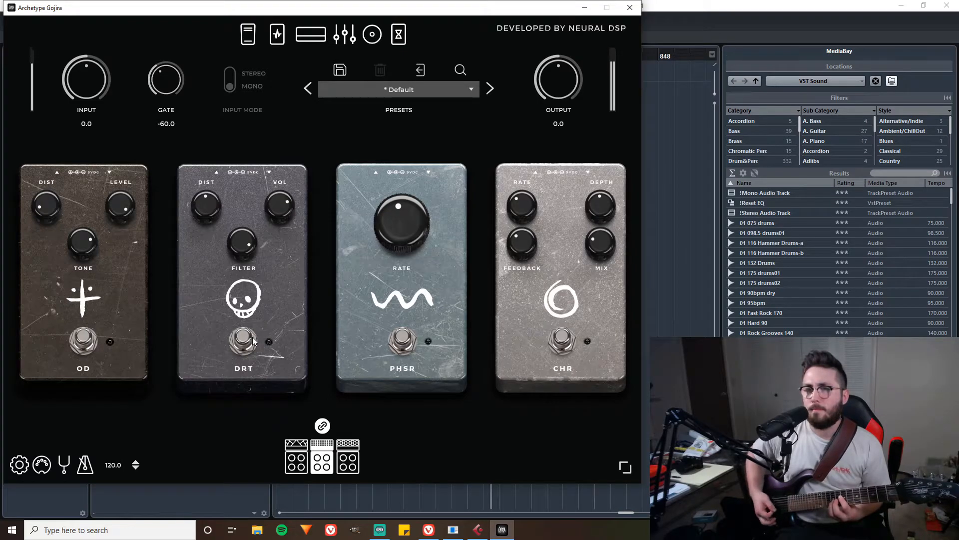
left_click(253, 339)
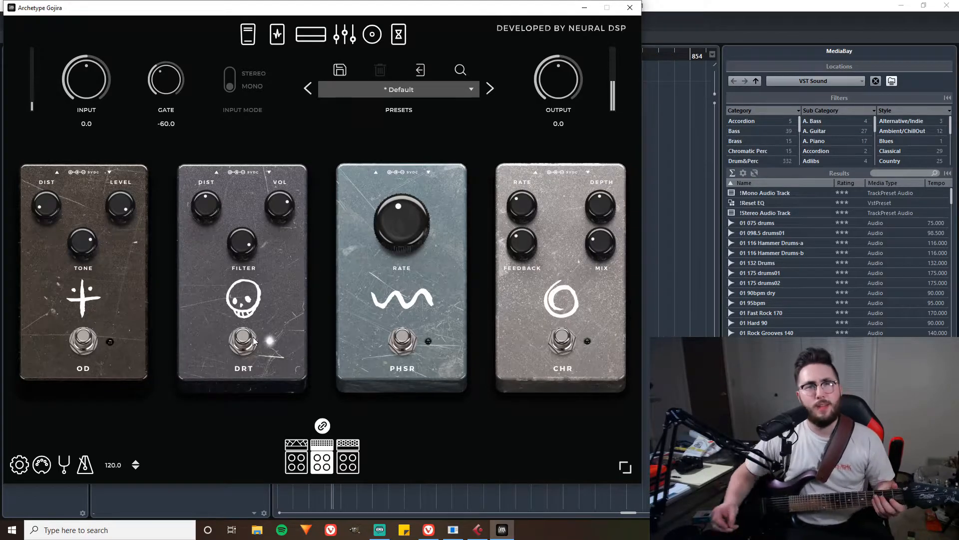
left_click(253, 340)
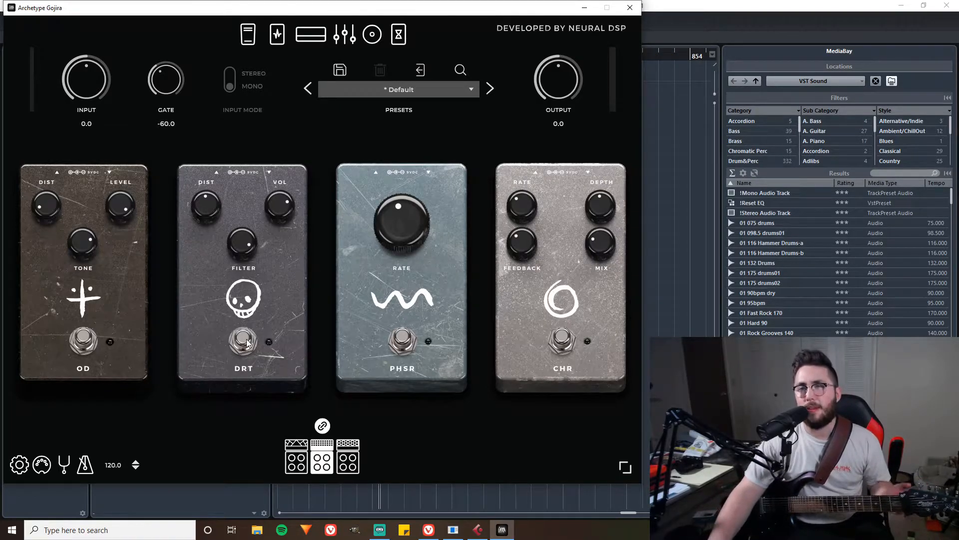
Step: Select the first amp, engage the PHSR pedal, and raise its rate to maximum before lowering it again
left_click(352, 472)
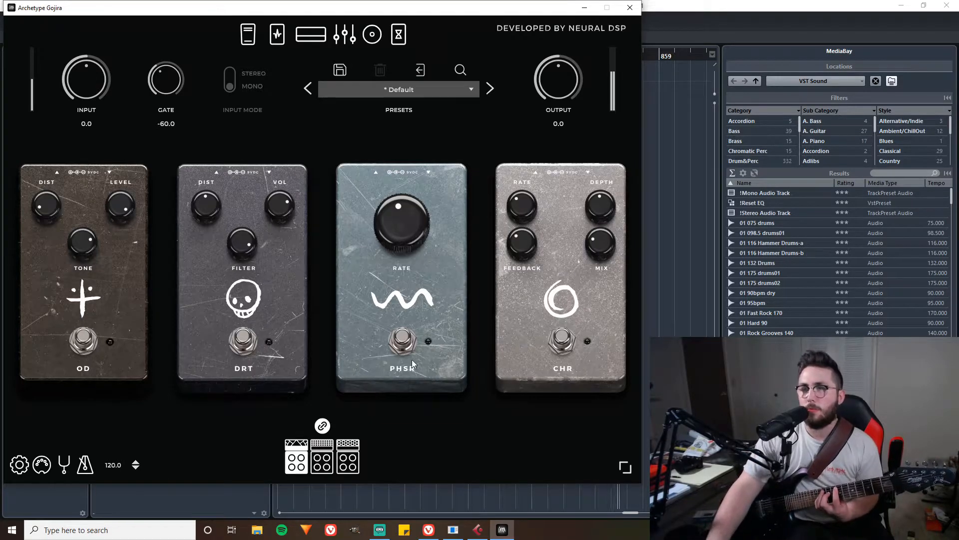
left_click(404, 340)
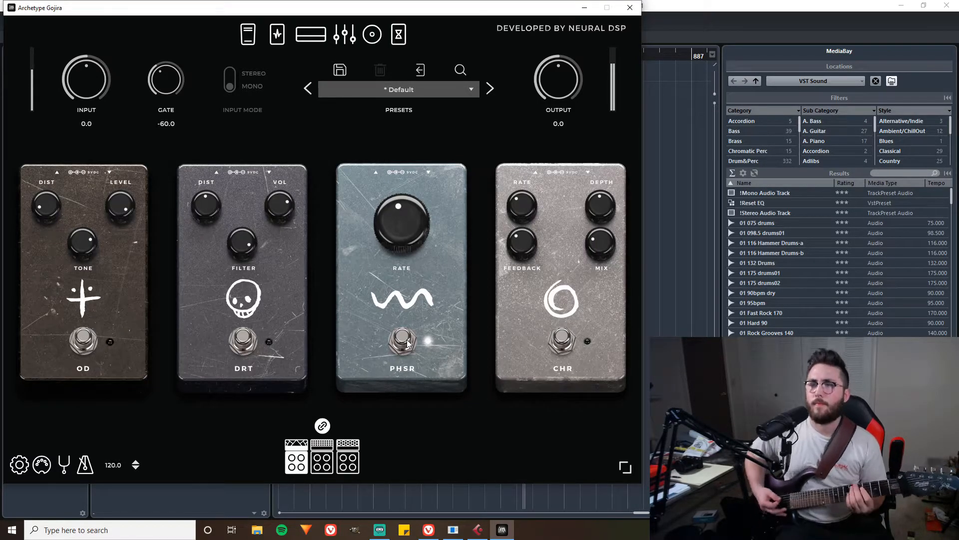
left_click_drag(421, 223, 449, 125)
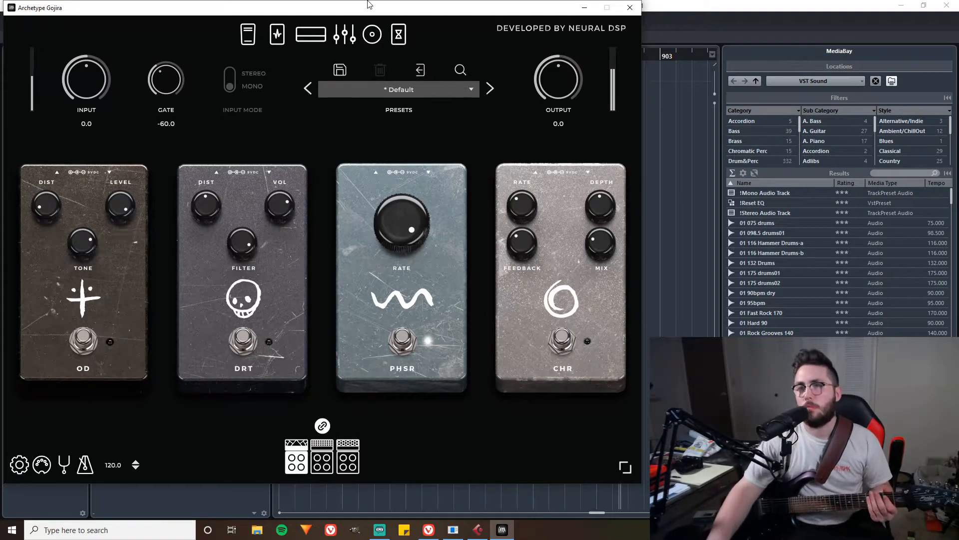
left_click_drag(394, 223, 394, 313)
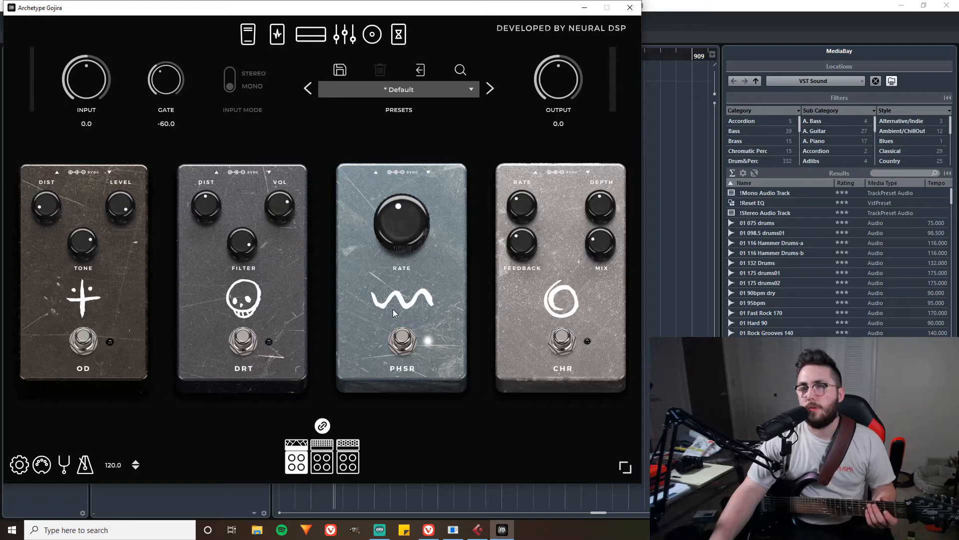
Step: Select the middle amp, try the PHSR pedal with its rate raised to maximum, and bypass the pedal
left_click(321, 463)
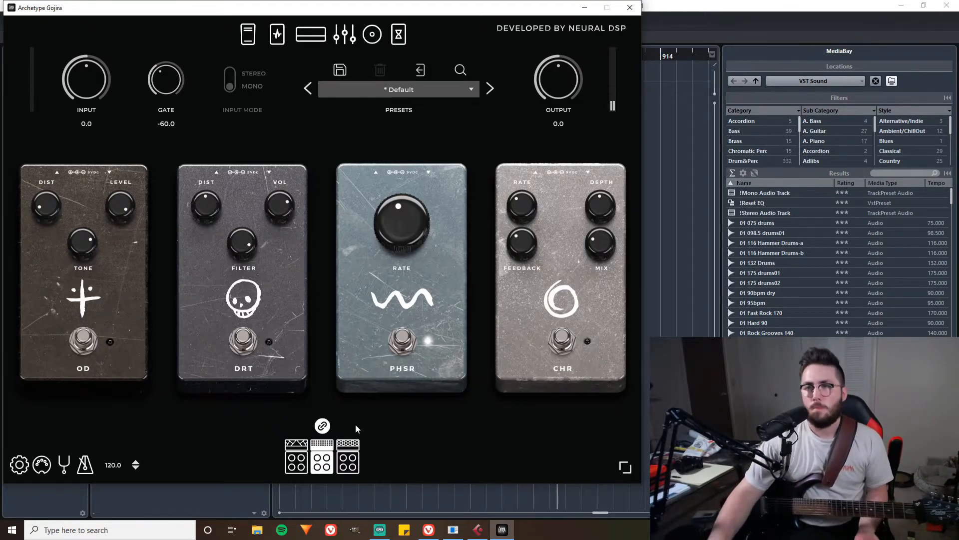
left_click(403, 345)
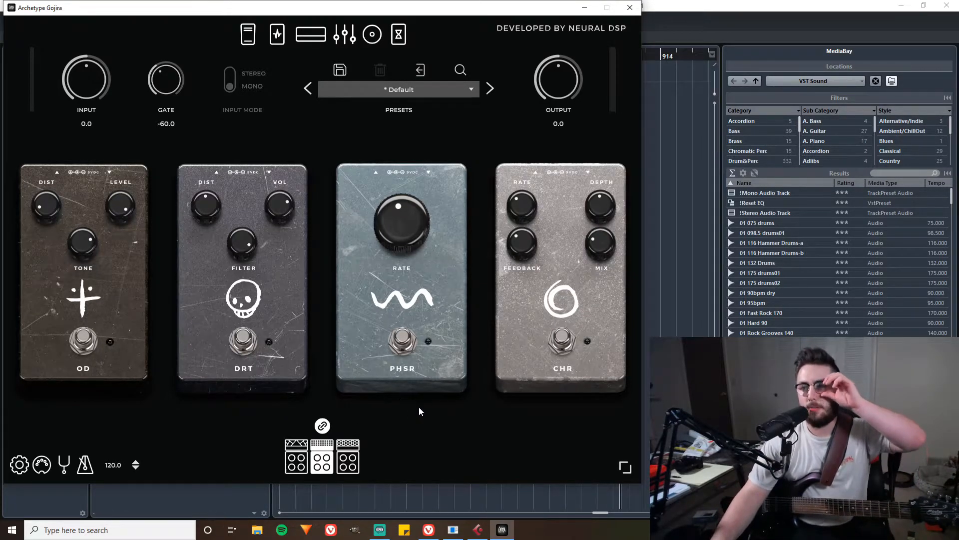
left_click(400, 348)
left_click_drag(404, 266, 461, 4)
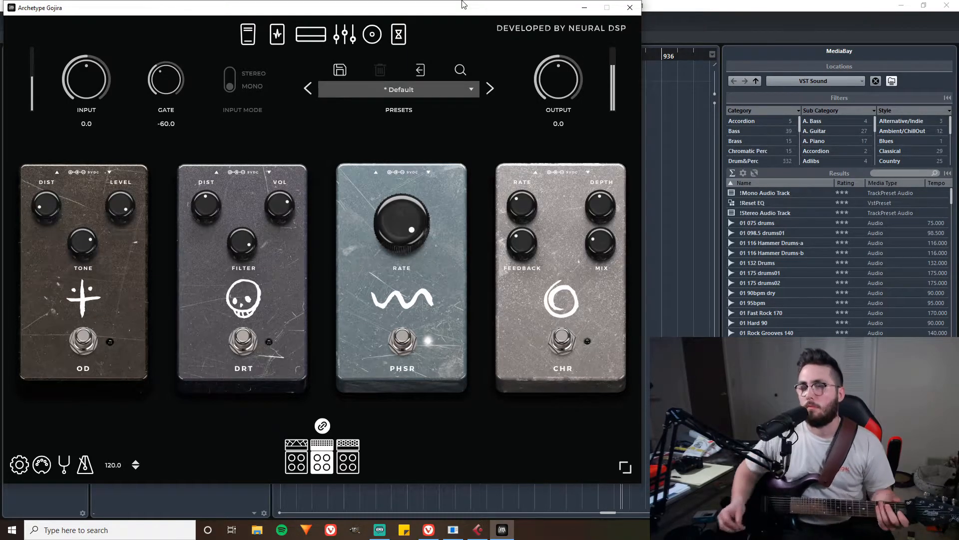
left_click(405, 341)
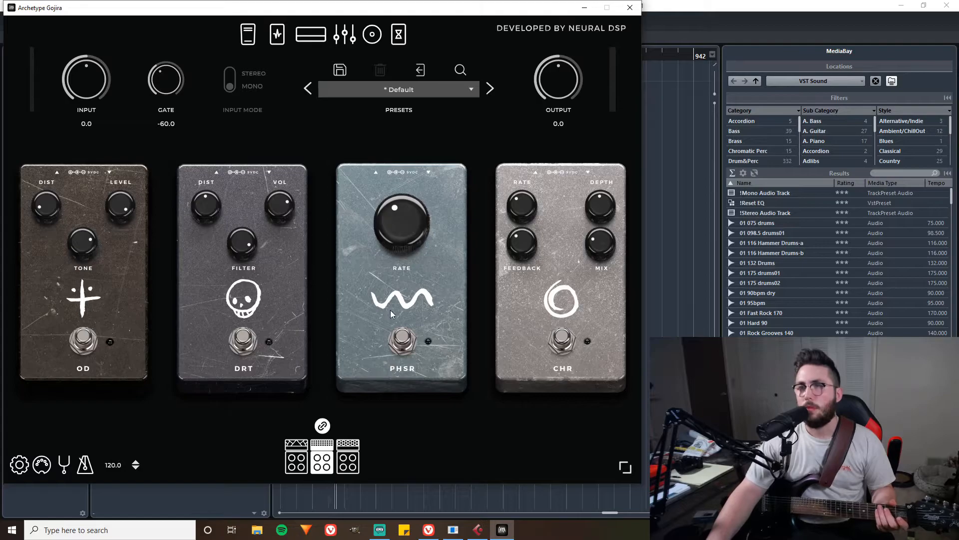
Step: Engage the CHR pedal, compare it bypassed and engaged on the hexagon-grille amp, and raise its mix
left_click(563, 341)
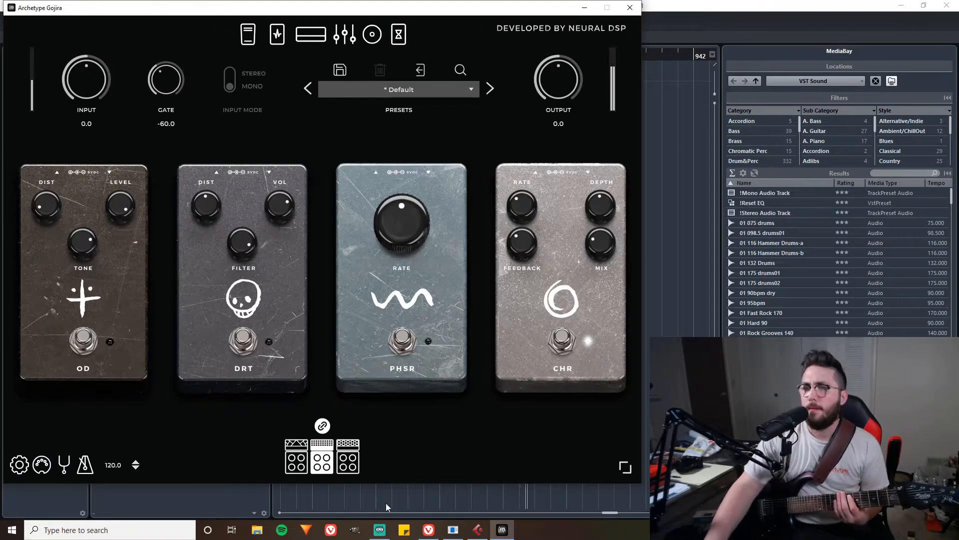
left_click(351, 464)
left_click(564, 342)
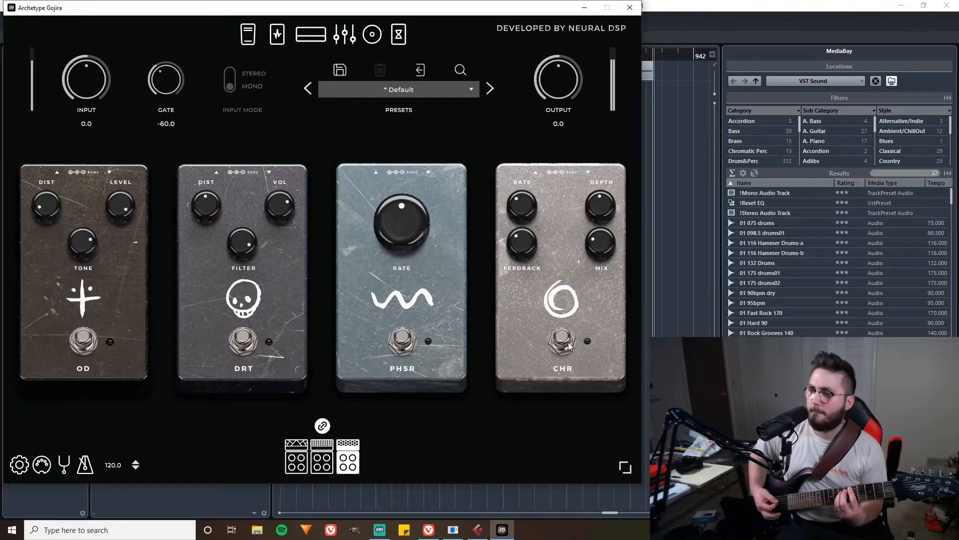
left_click(568, 343)
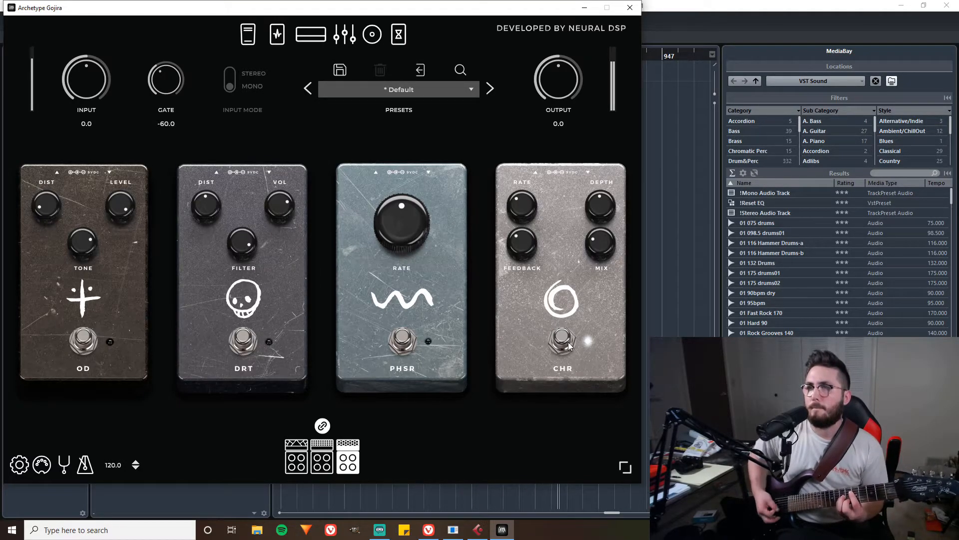
left_click_drag(605, 249, 676, 57)
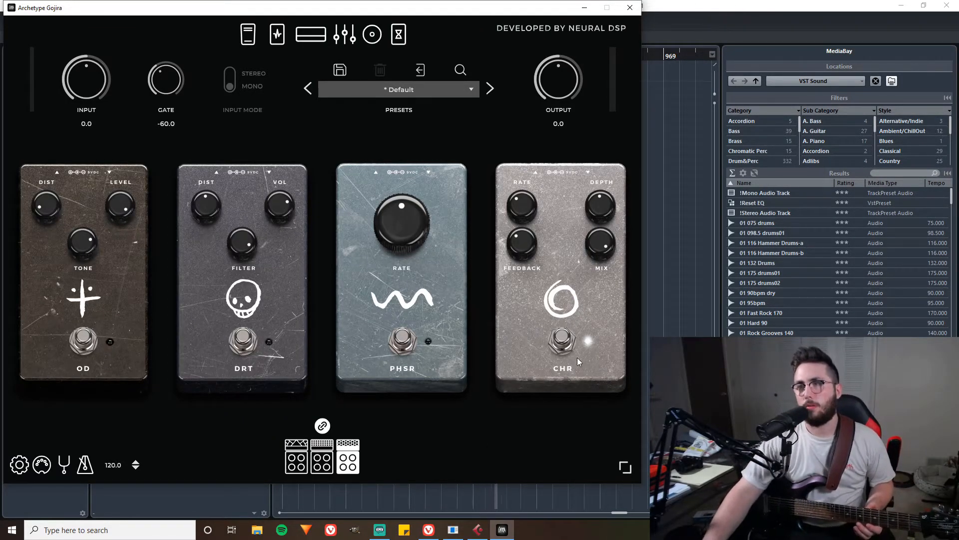
Step: Try the CHR pedal on the first amp, return to the hexagon-grille amp, and bypass the pedal
left_click(303, 461)
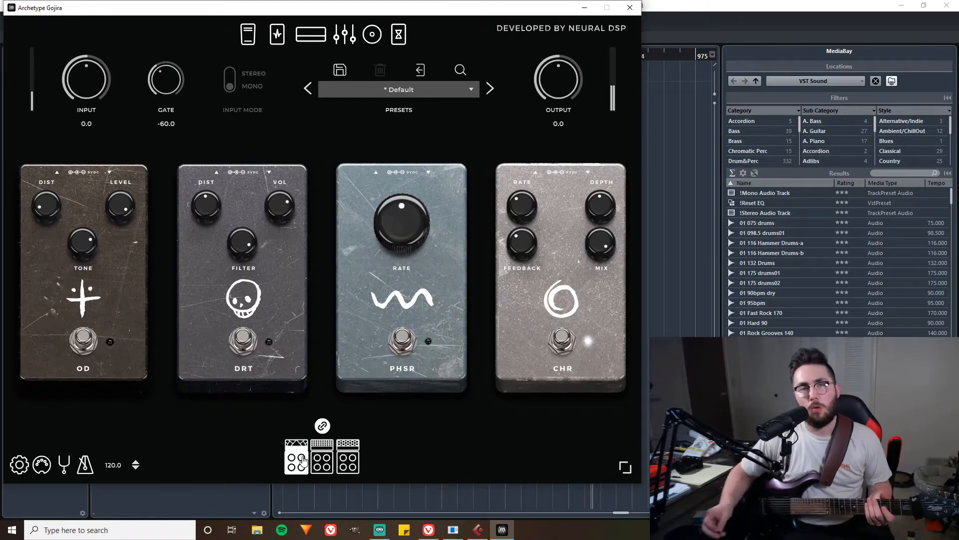
left_click(348, 466)
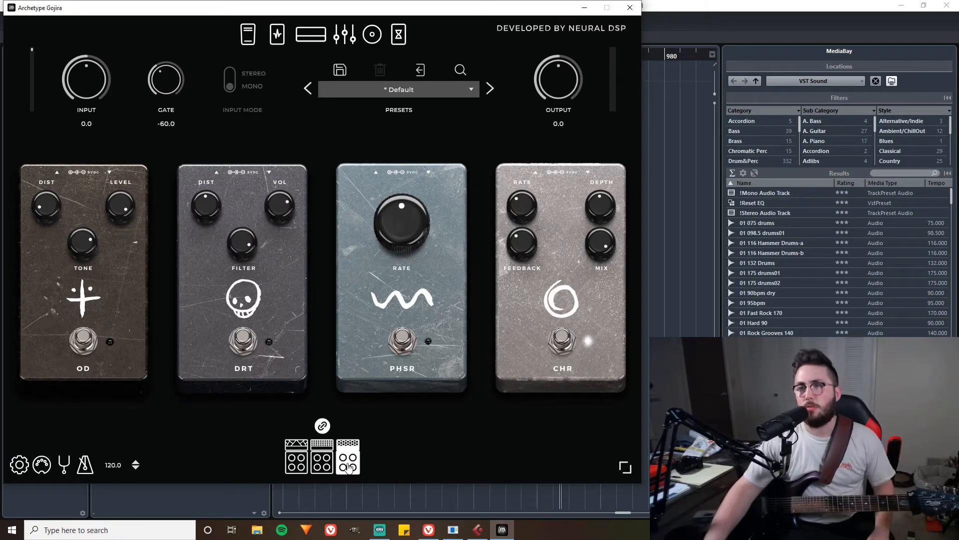
left_click(558, 344)
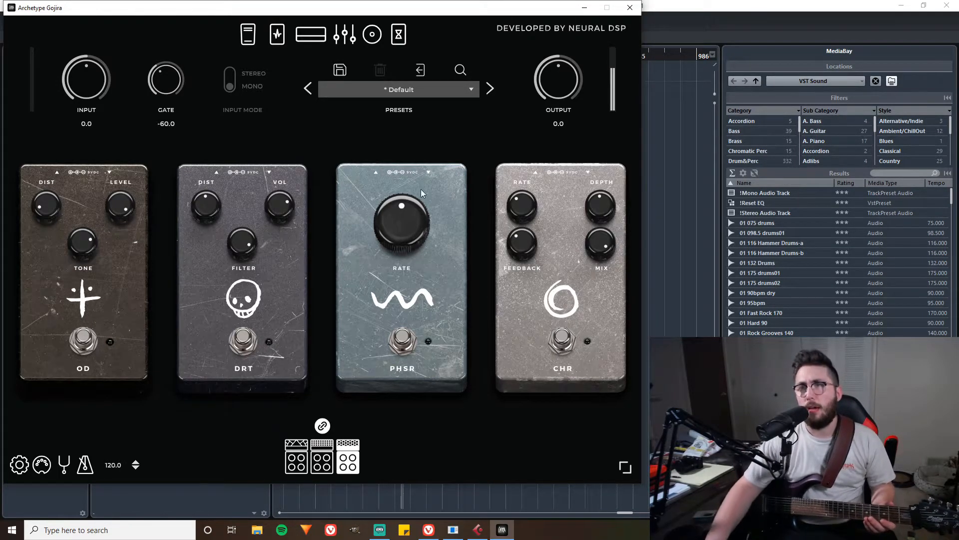
Step: Reposition the cabinet microphones, Dynamic 57 to position 0.000 and distance 0.102, Condenser 414 to position 1.000 and distance 0.012
left_click(315, 43)
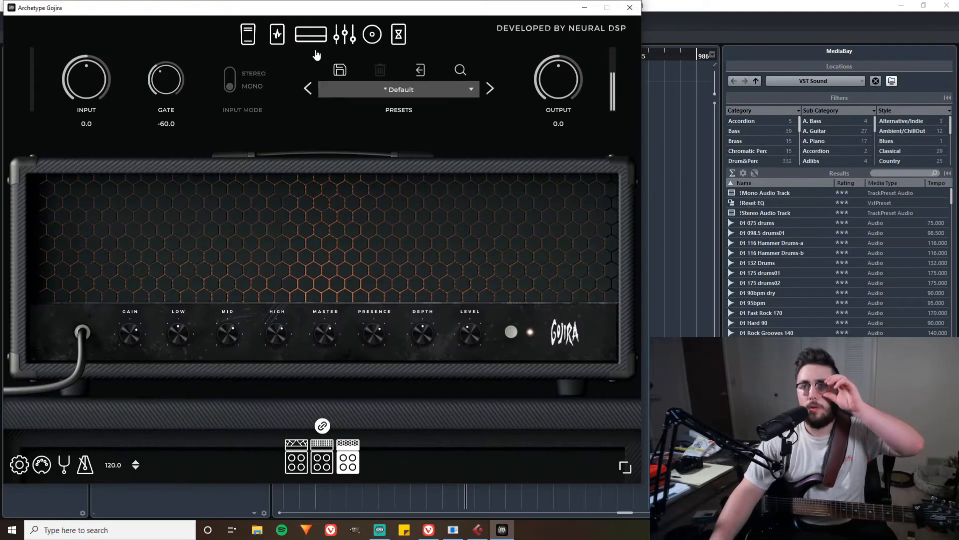
left_click(345, 34)
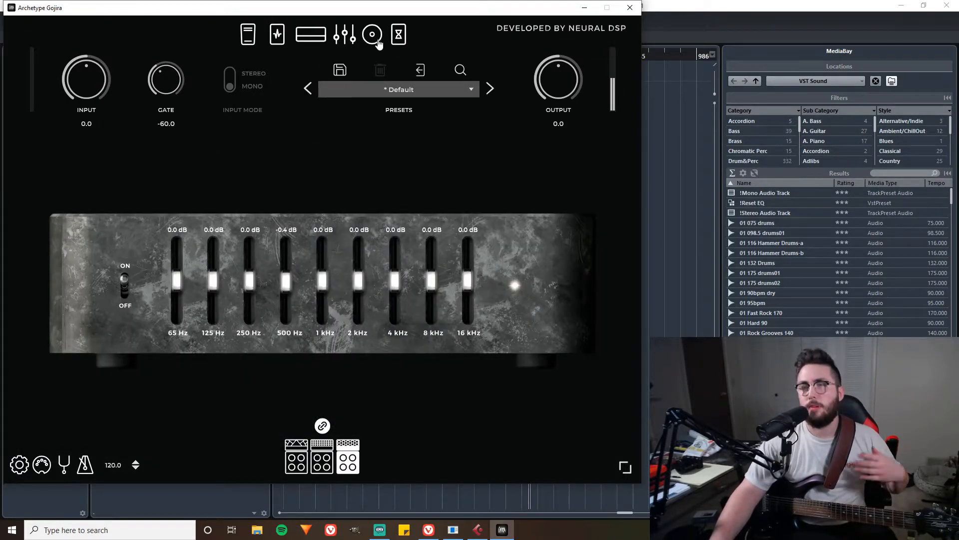
left_click(372, 36)
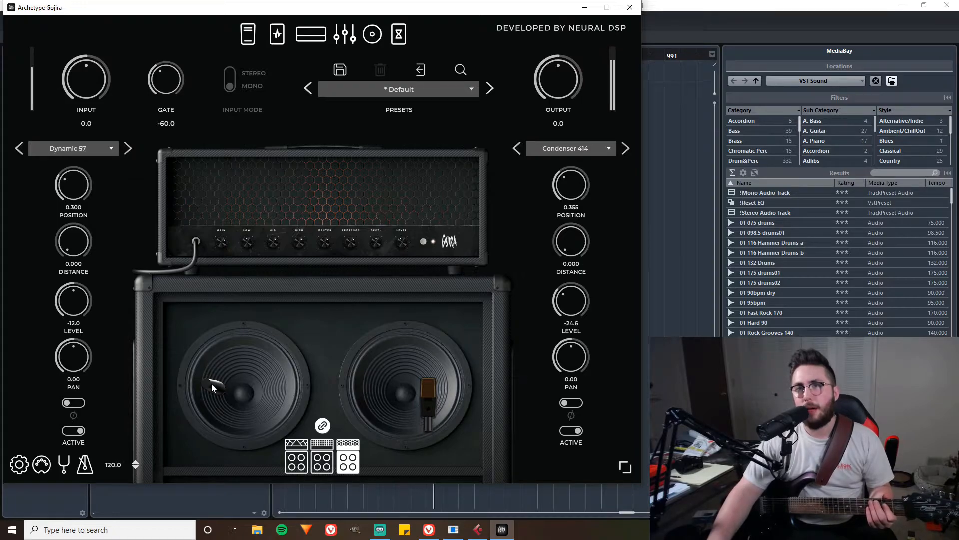
left_click_drag(209, 389, 205, 422)
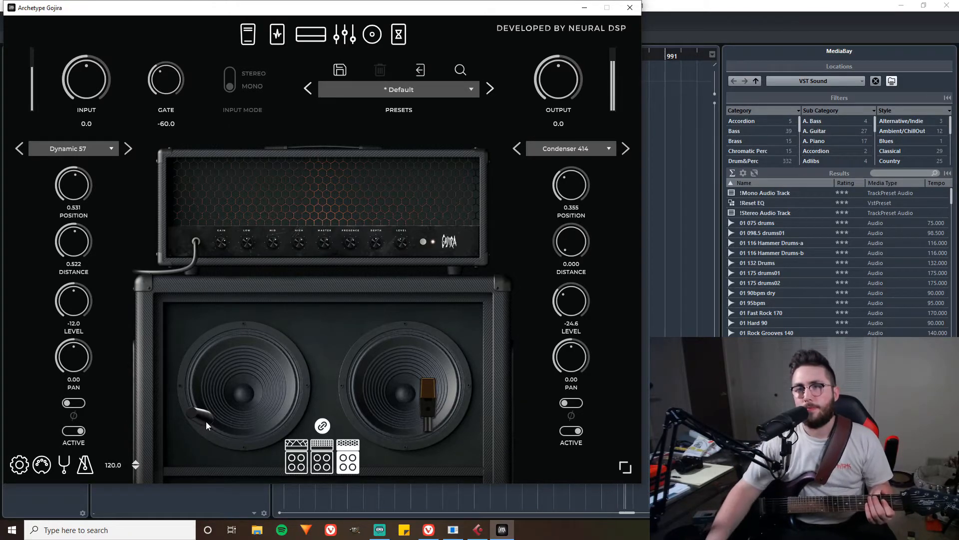
left_click_drag(428, 403, 520, 374)
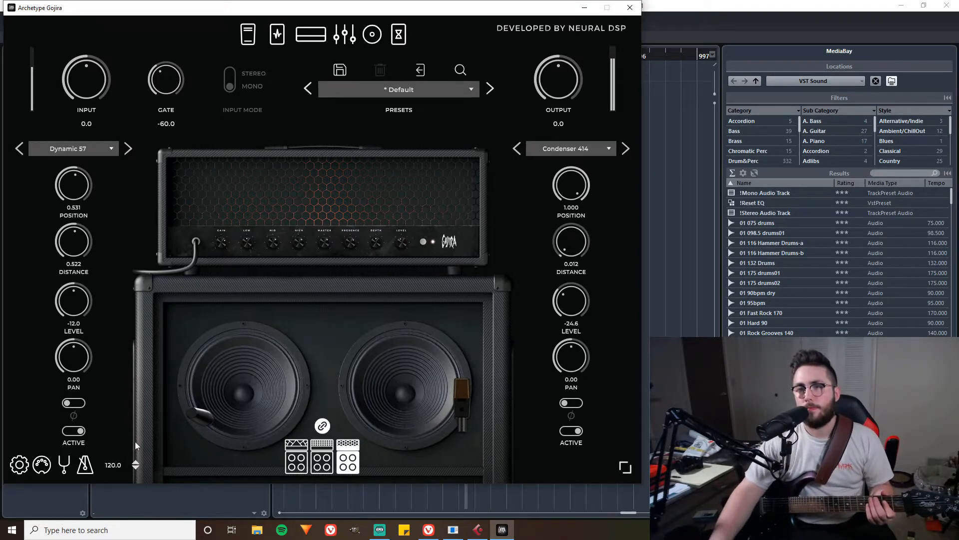
left_click_drag(202, 415, 316, 342)
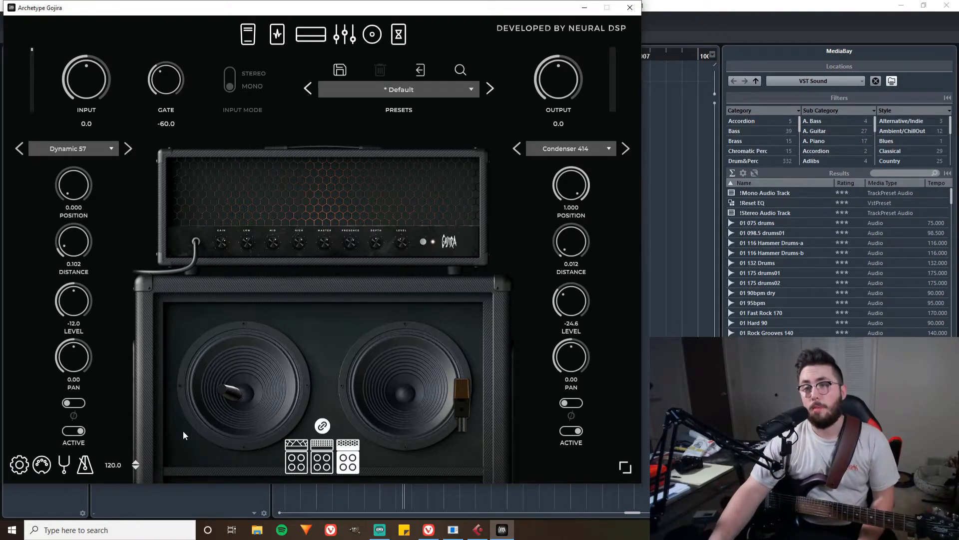
Step: Try a Condenser 414 in place of the Dynamic 57 microphone, and restore the Default preset
left_click(85, 151)
left_click(76, 199)
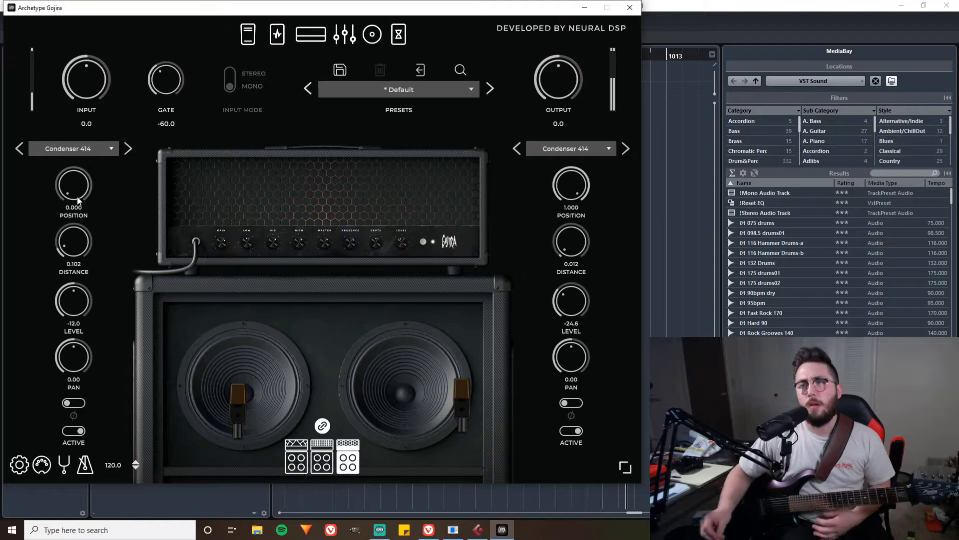
left_click(361, 88)
left_click(367, 124)
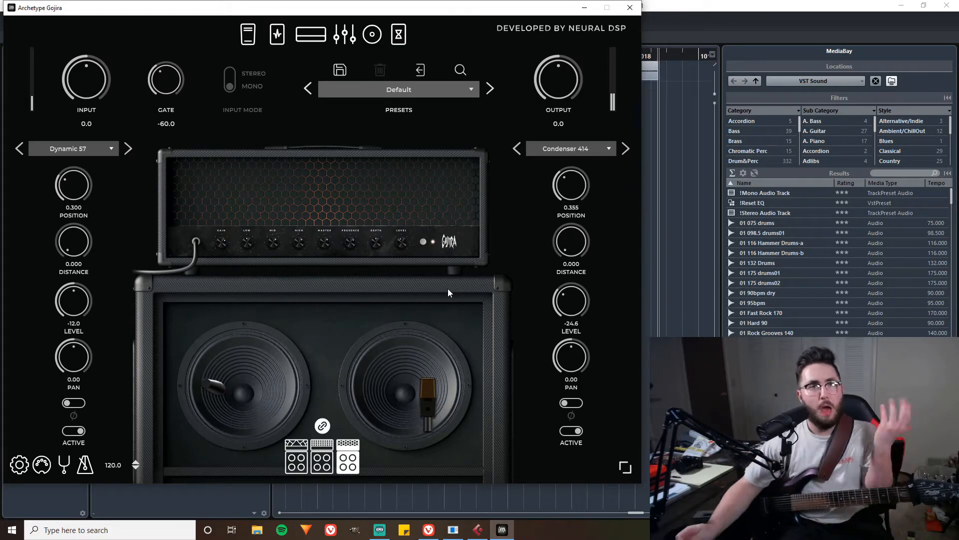
Step: Show the delay and reverb pedals, select the first amp, and compare its sound with the DLY pedal engaged and bypassed
left_click(398, 34)
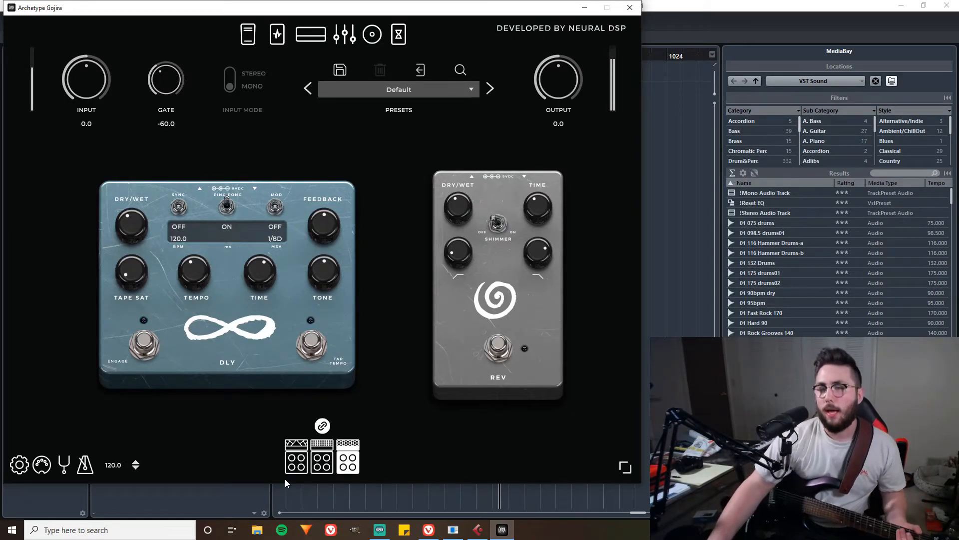
left_click(292, 464)
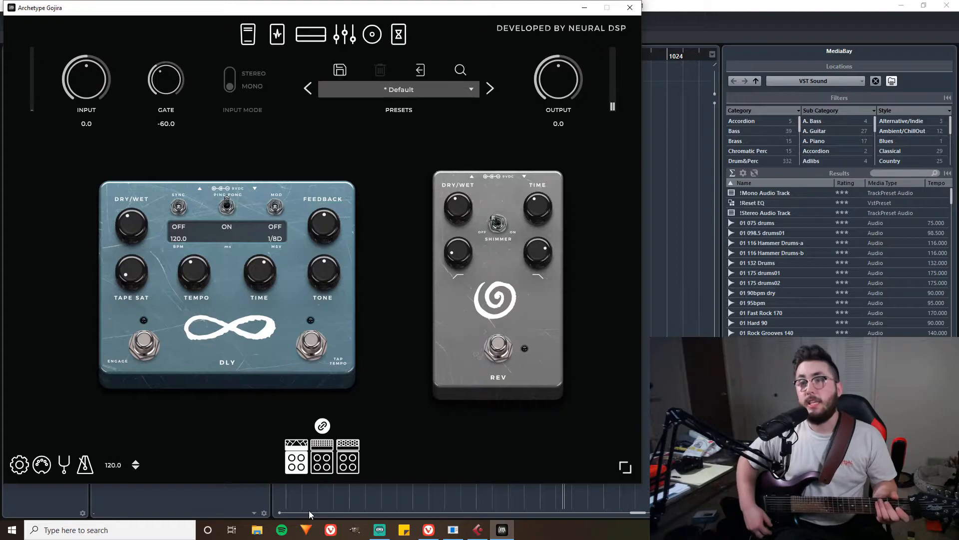
left_click(145, 343)
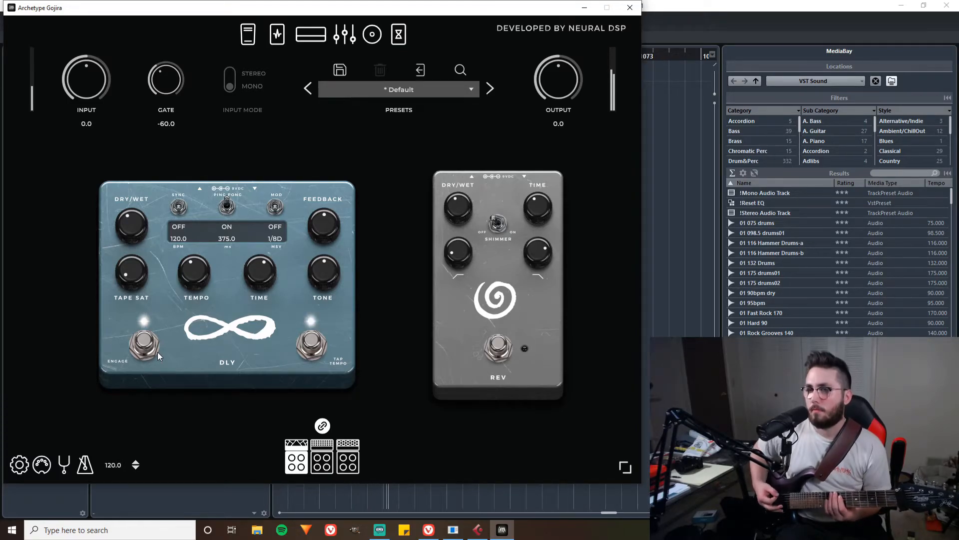
left_click(143, 343)
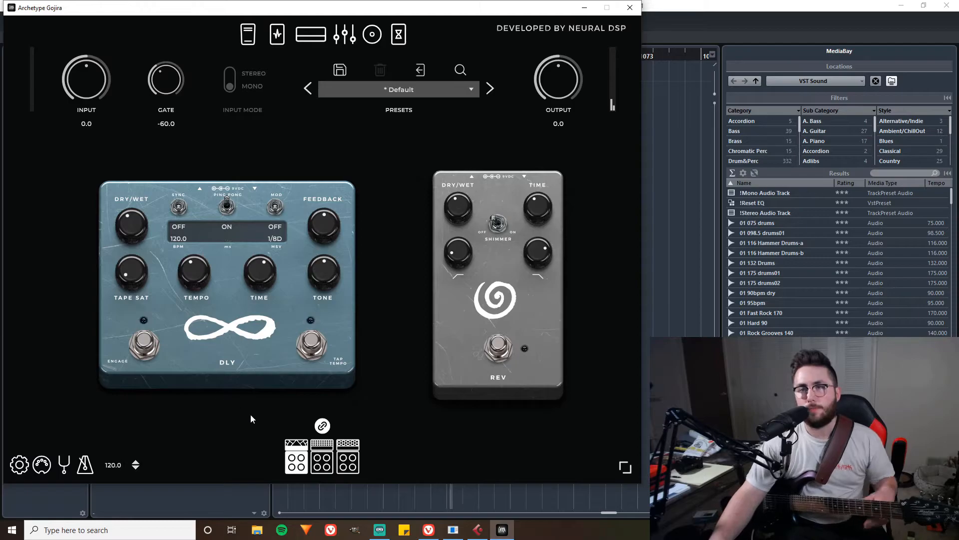
Step: Try the REV pedal on the first amp, combine it with the DLY pedal, and bypass both
left_click(495, 357)
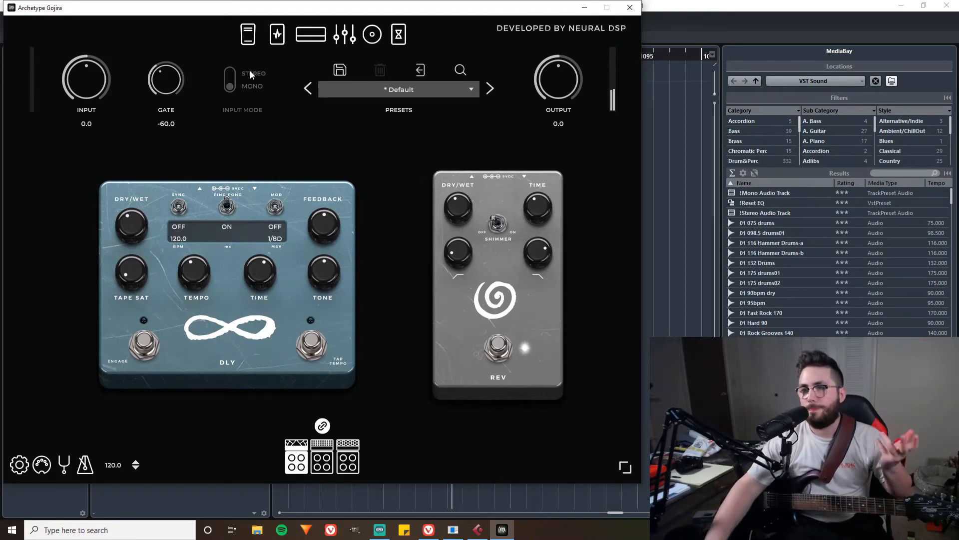
left_click(144, 344)
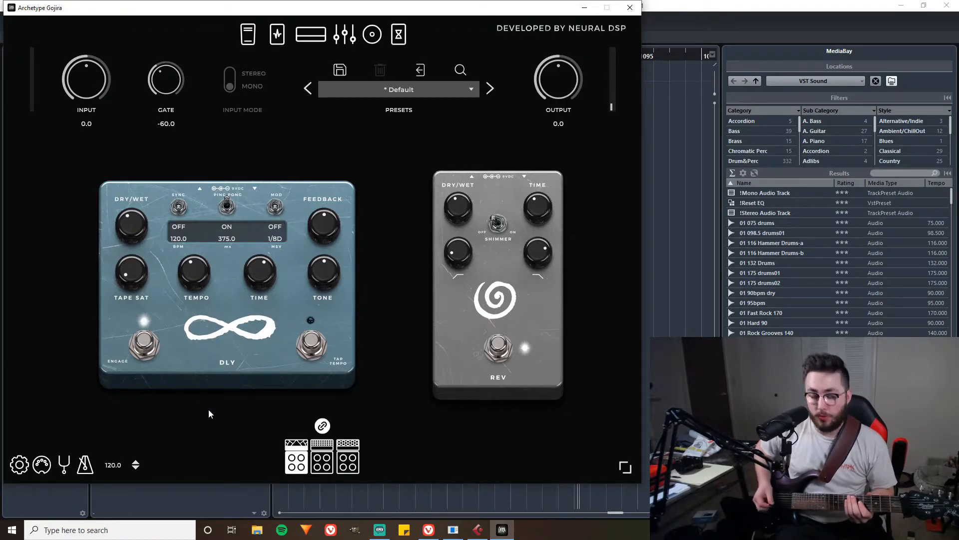
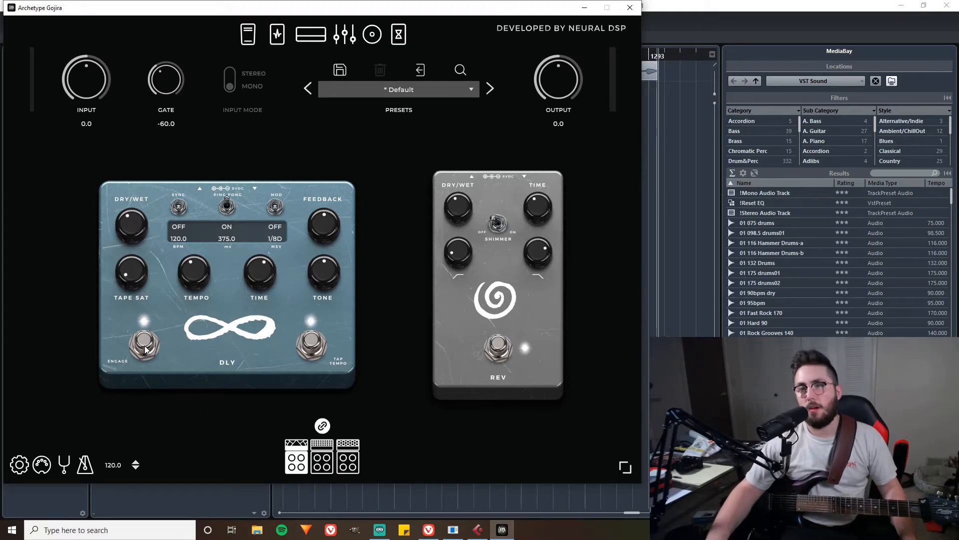
left_click(145, 345)
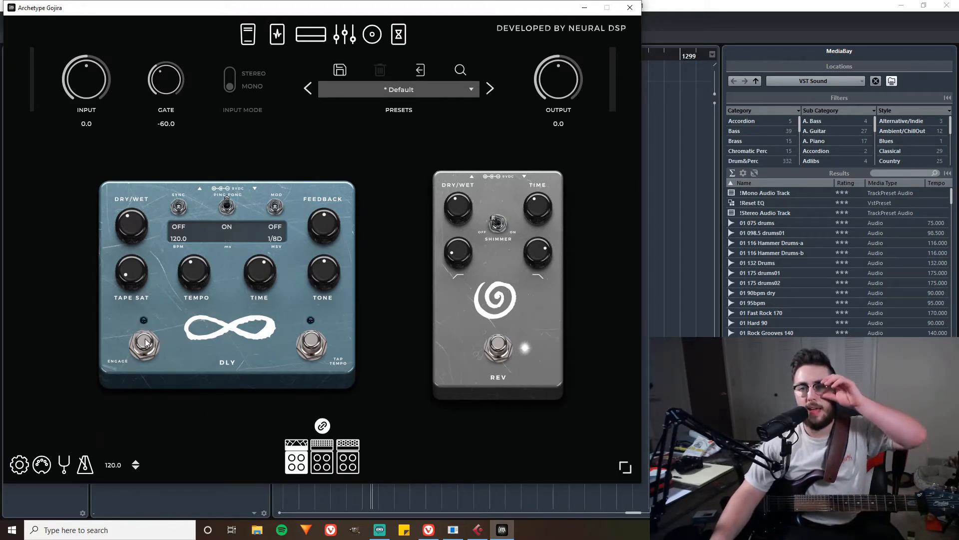
left_click(499, 350)
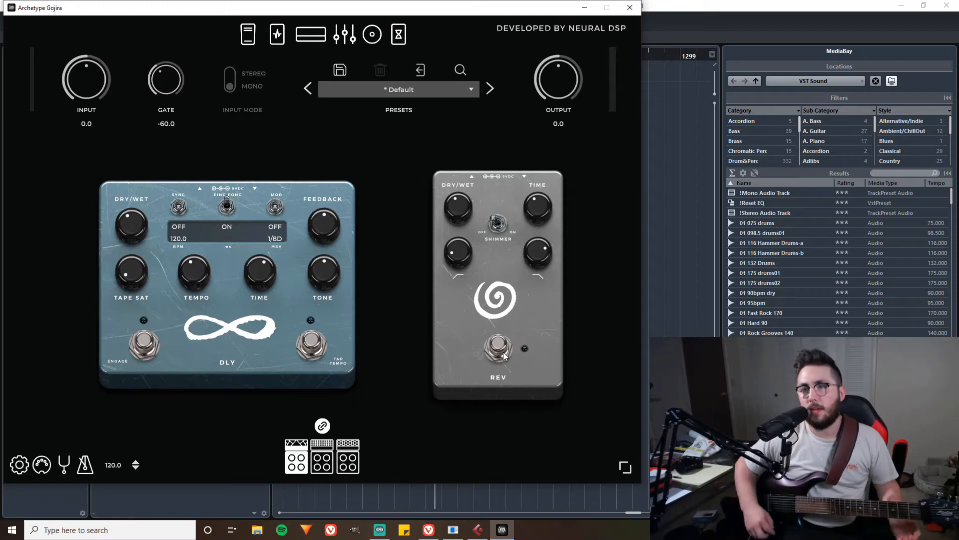
Step: Show the hexagon-grille amp and try the factory presets Aggressive Waters and Clean Waters
left_click(349, 462)
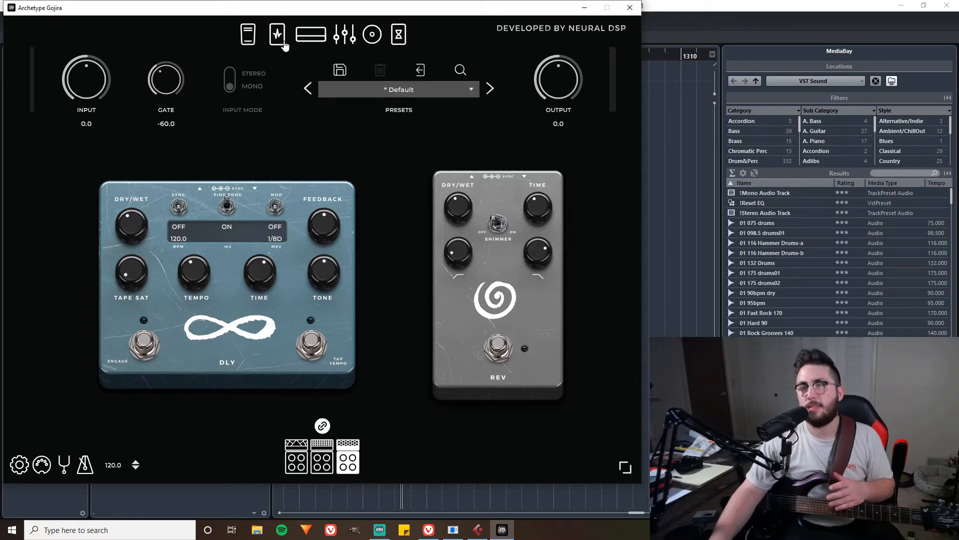
left_click(311, 34)
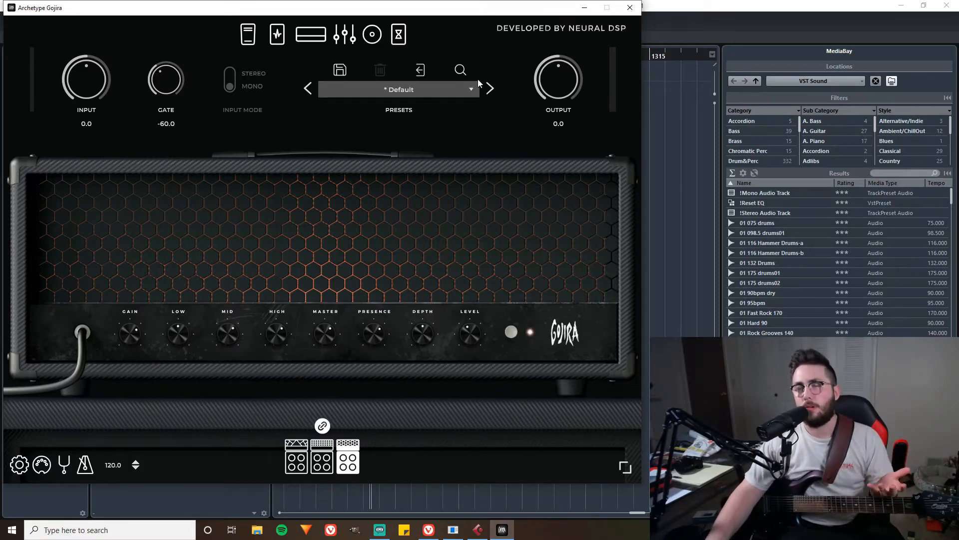
left_click(469, 92)
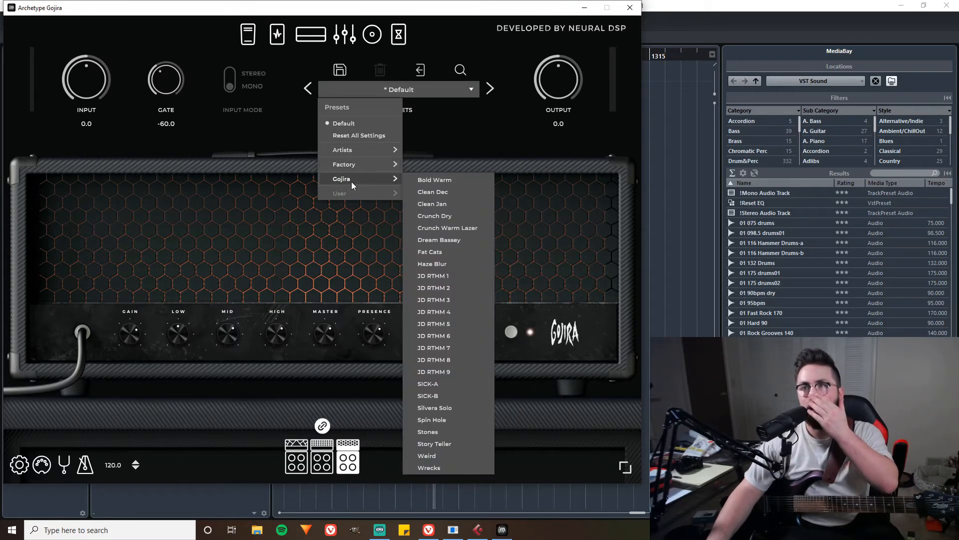
mouse_move(356, 169)
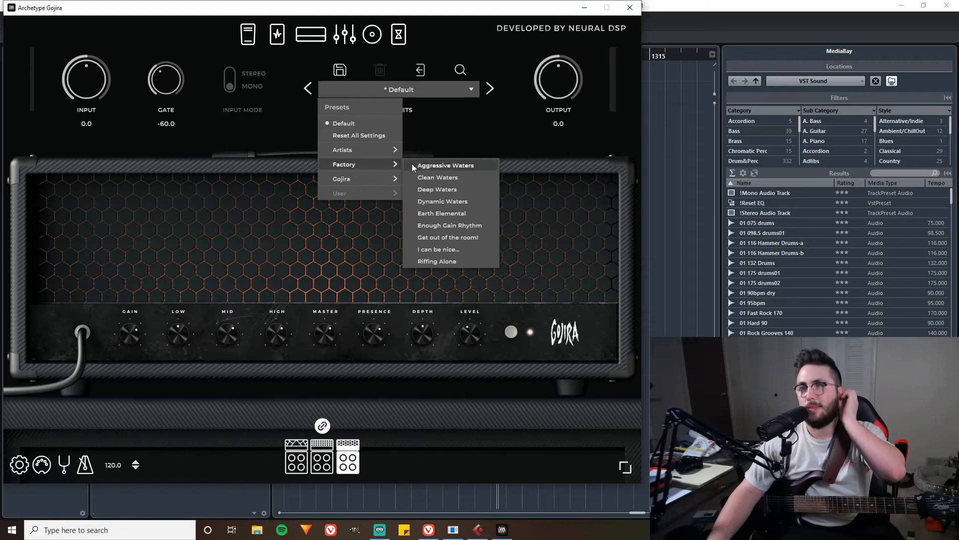
left_click(439, 165)
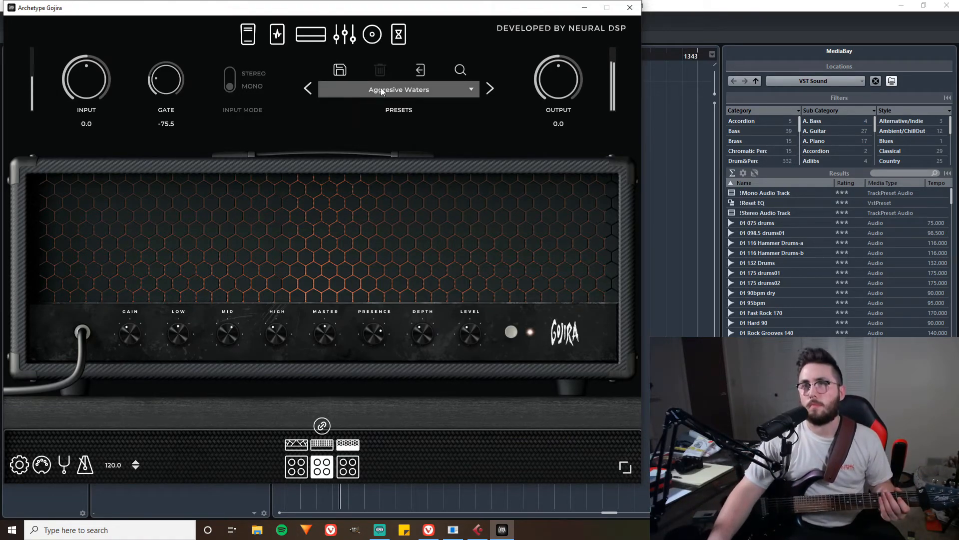
left_click(491, 89)
Step: Browse the Factory and Gojira presets and load Story Teller from the Gojira collection
left_click(432, 88)
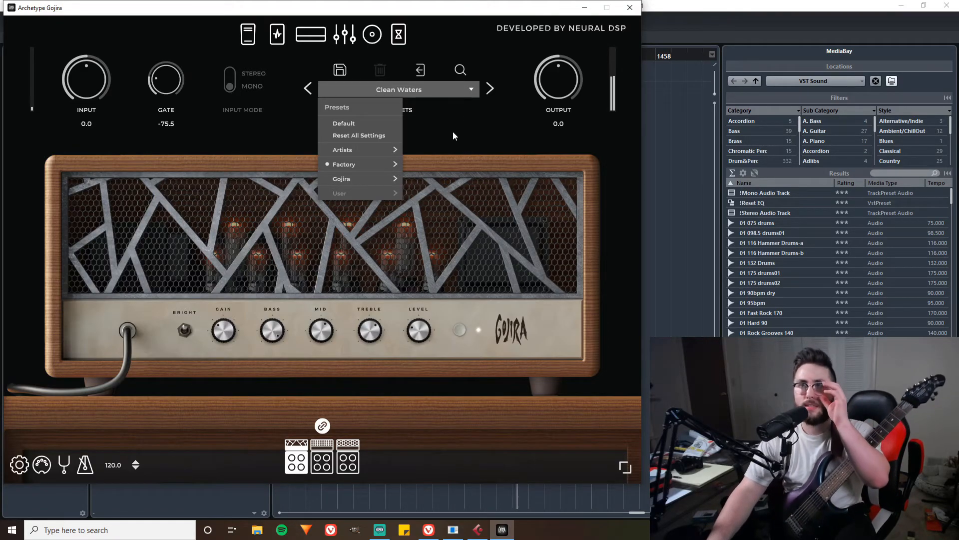
left_click(444, 95)
left_click(443, 92)
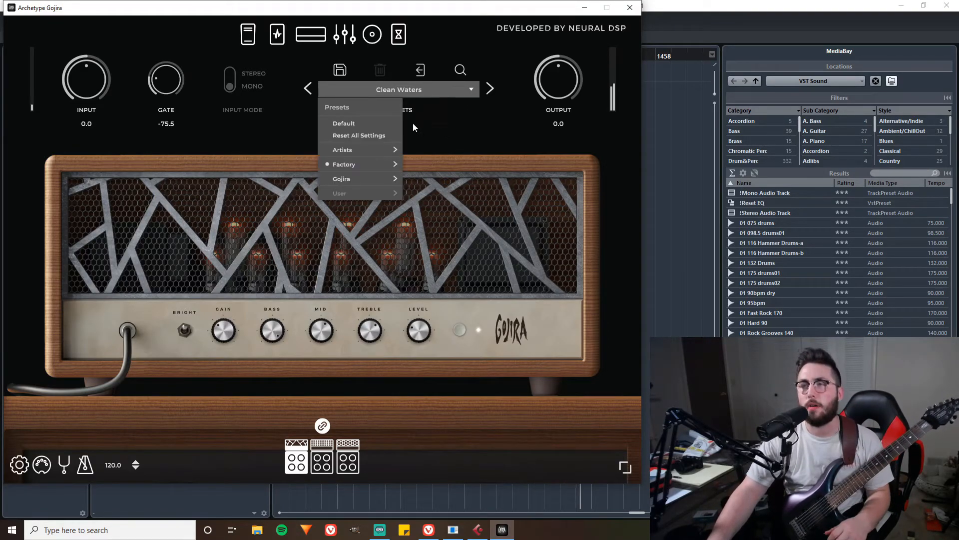
mouse_move(368, 163)
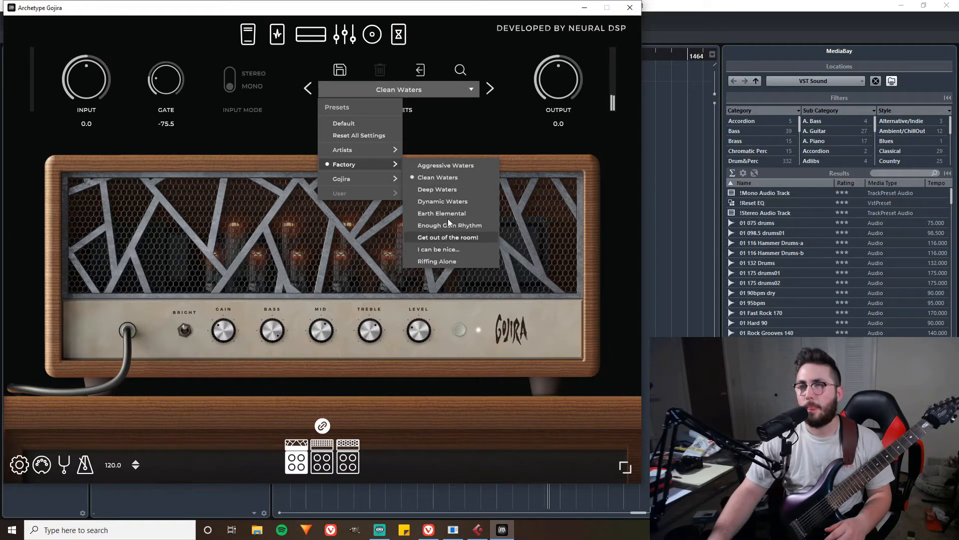
mouse_move(354, 180)
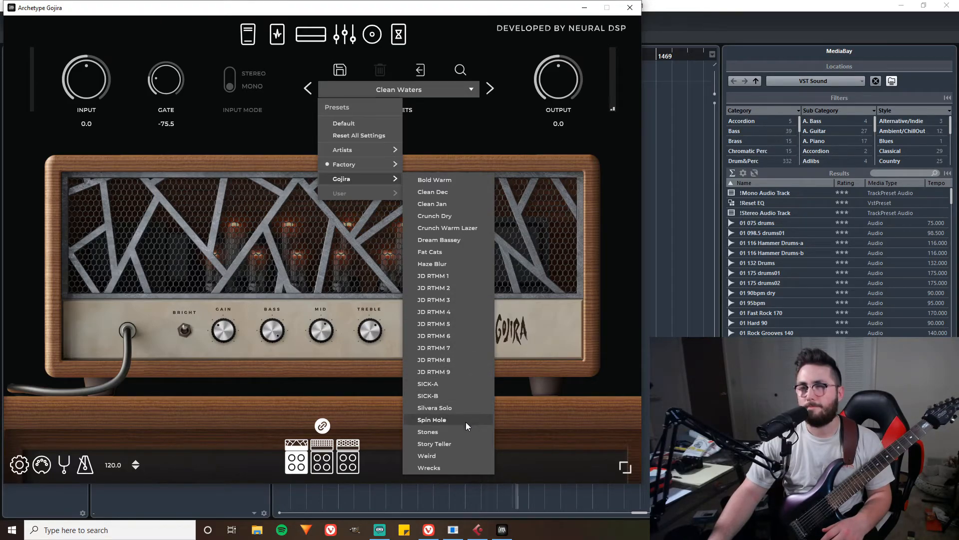
left_click(451, 444)
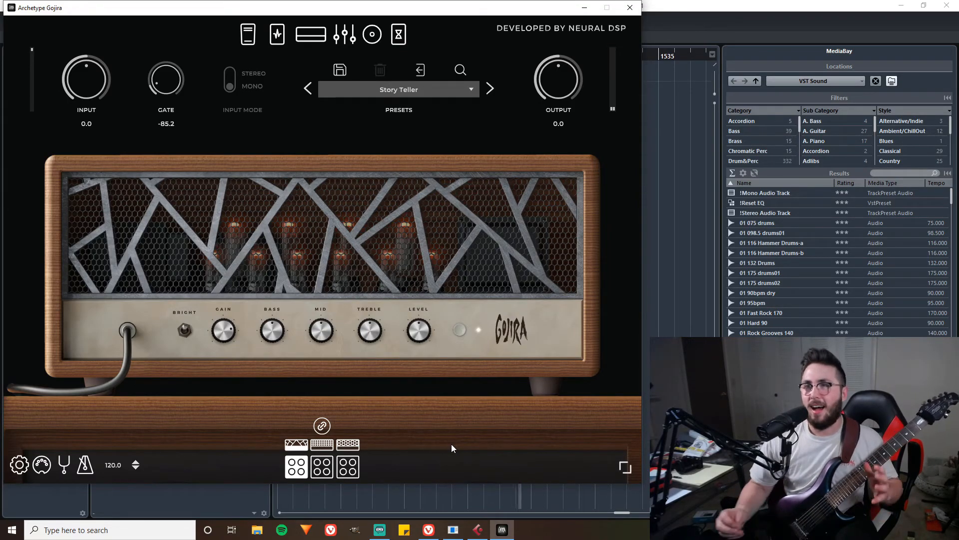
Step: Load the Weird preset from the Gojira collection to audition its sound
left_click(395, 89)
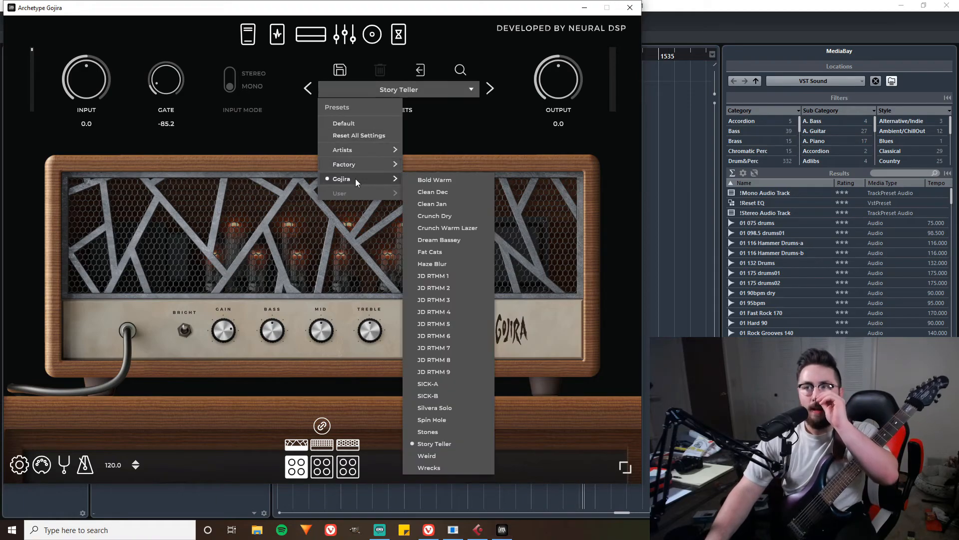
mouse_move(356, 181)
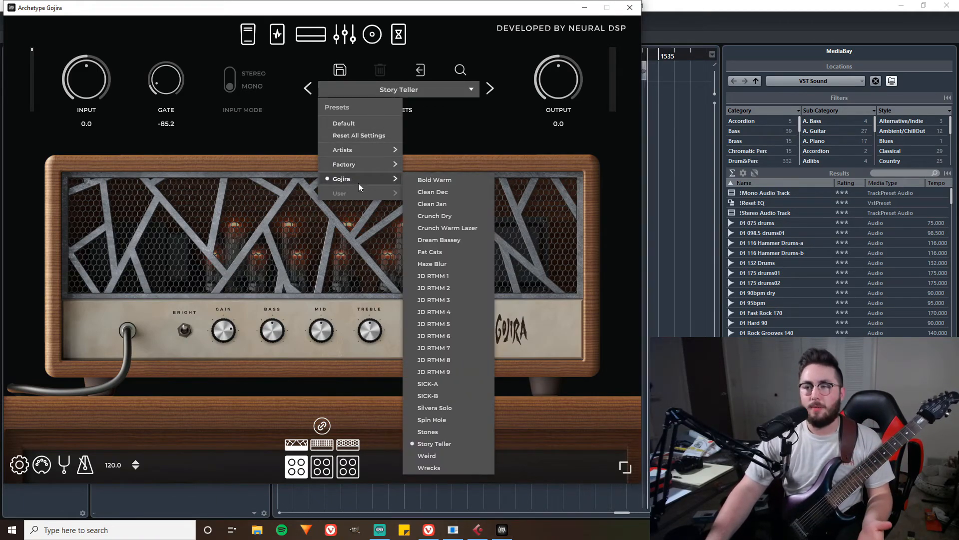
left_click(451, 455)
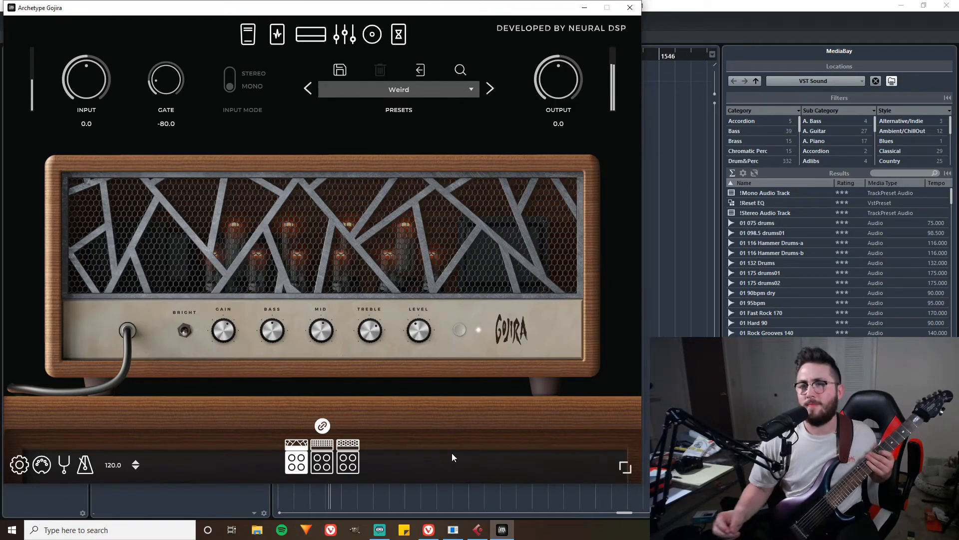
Step: Dismiss the preset import dialog and load the Wrecks preset from the Gojira collection
left_click(435, 82)
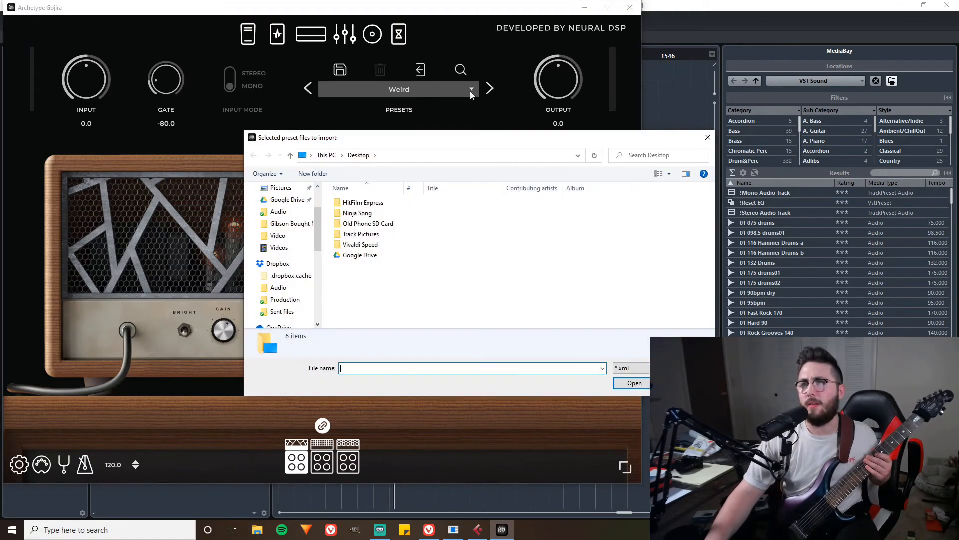
left_click(712, 145)
left_click(364, 95)
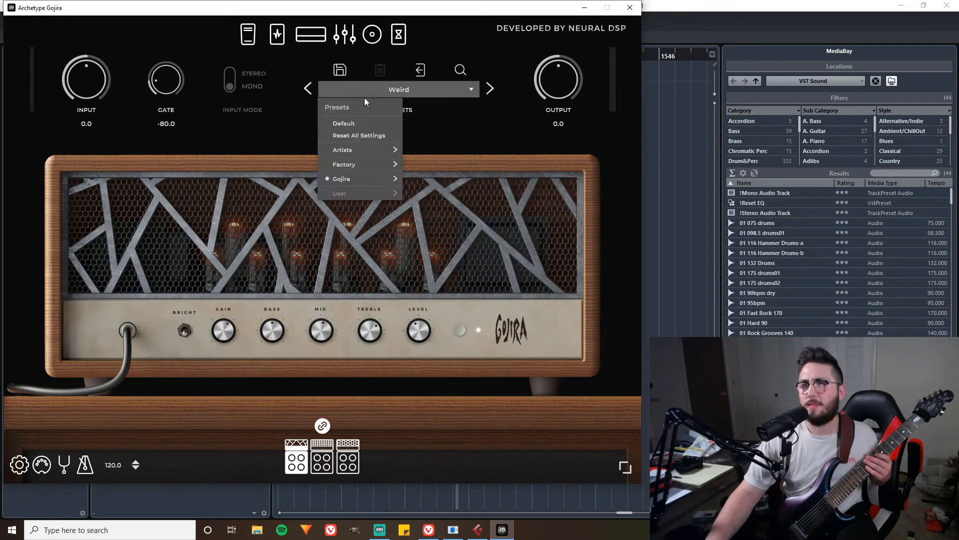
mouse_move(353, 178)
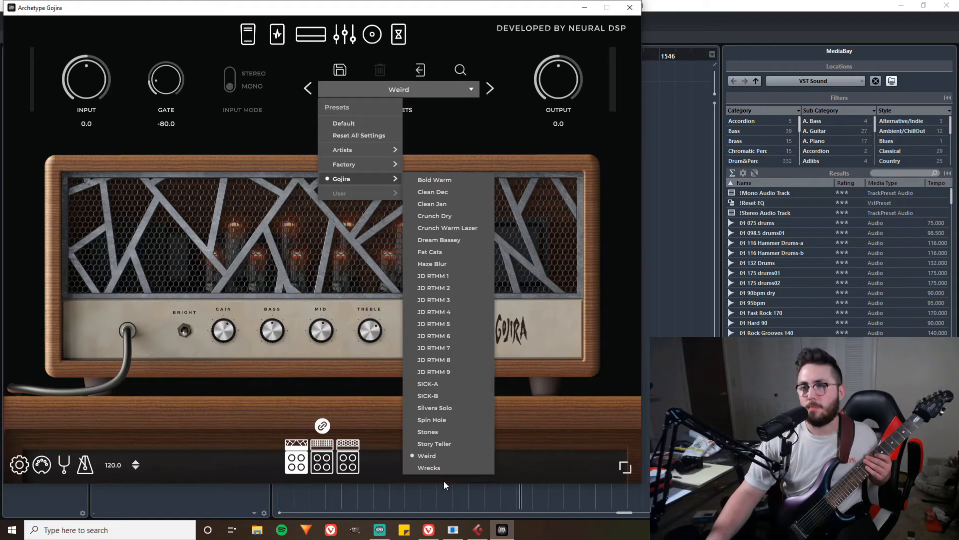
left_click(434, 468)
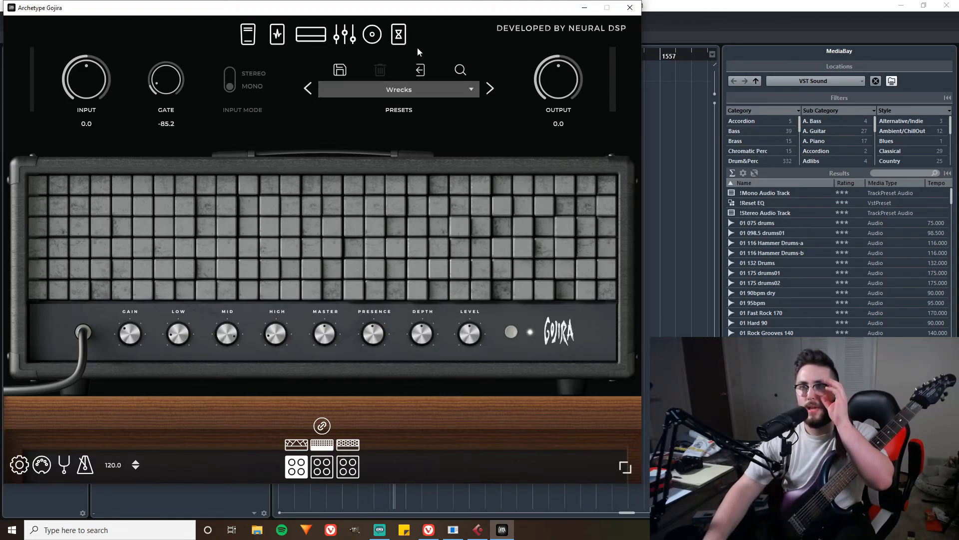
Step: Look through the Gojira preset collection once more, then load the Default preset
left_click(410, 87)
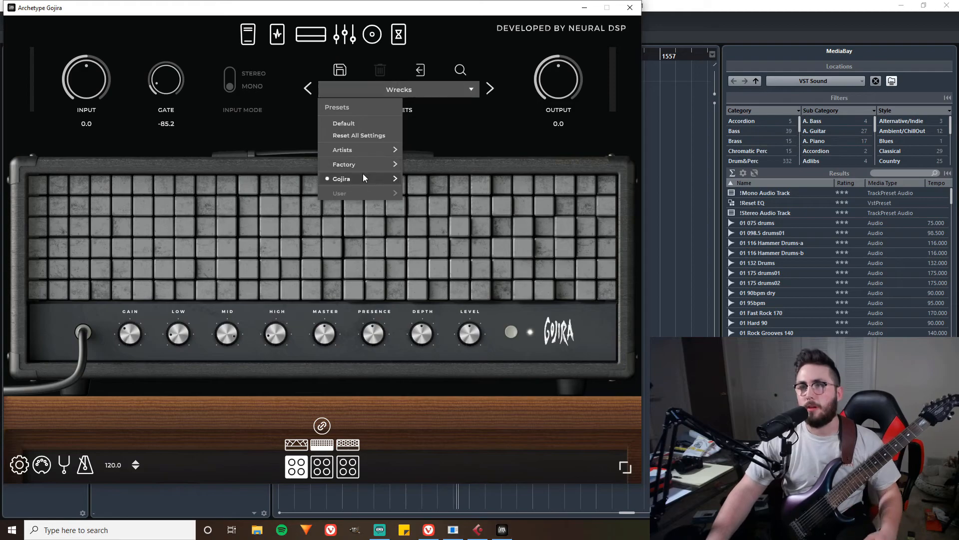
mouse_move(362, 178)
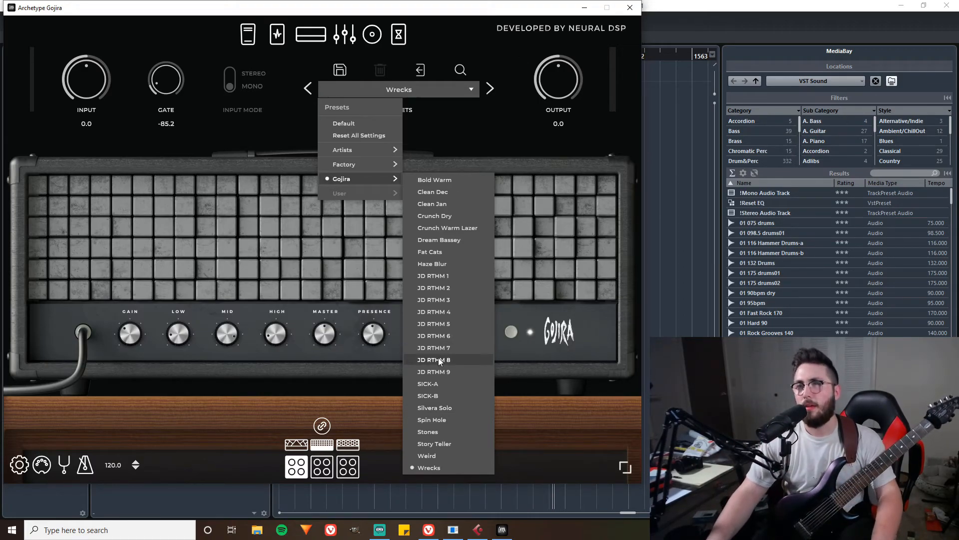
left_click(494, 133)
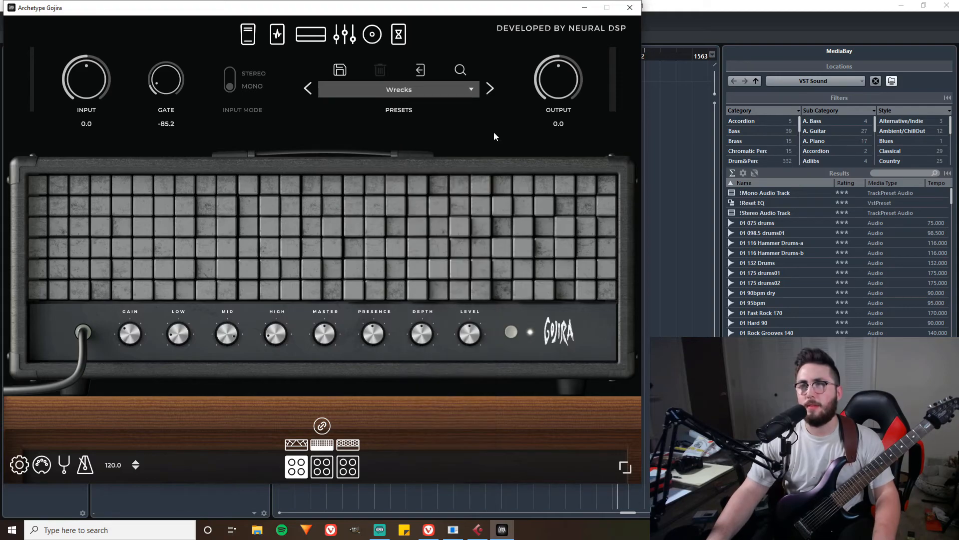
left_click(378, 88)
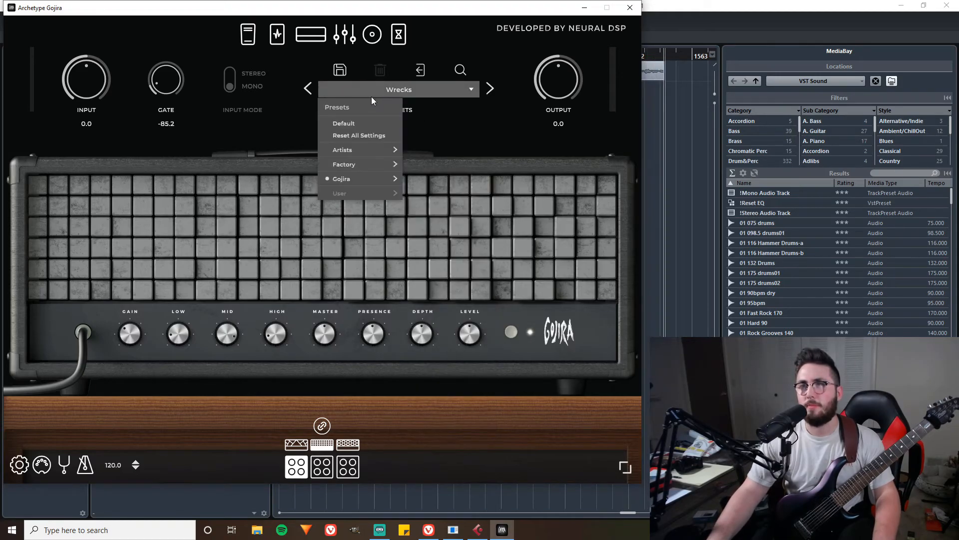
left_click(353, 122)
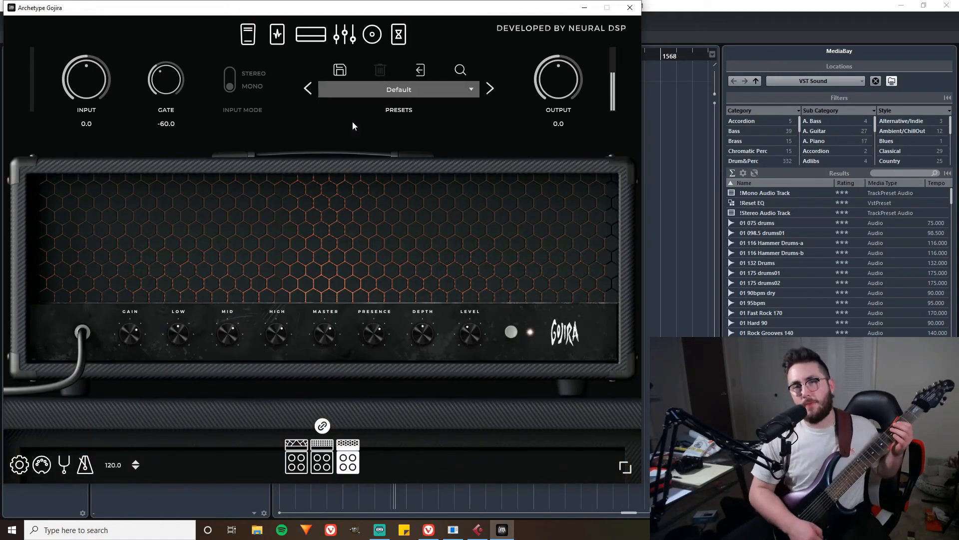